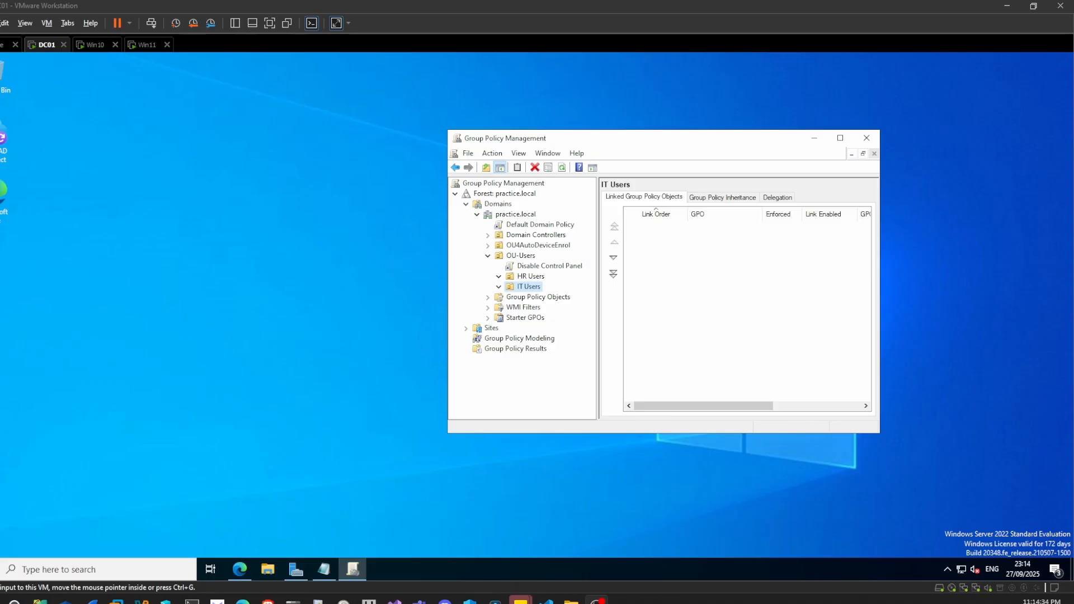
- Create a GPO named "Duckduckgo Search Policy" and link it to the HR Users organizational unit
click(523, 278)
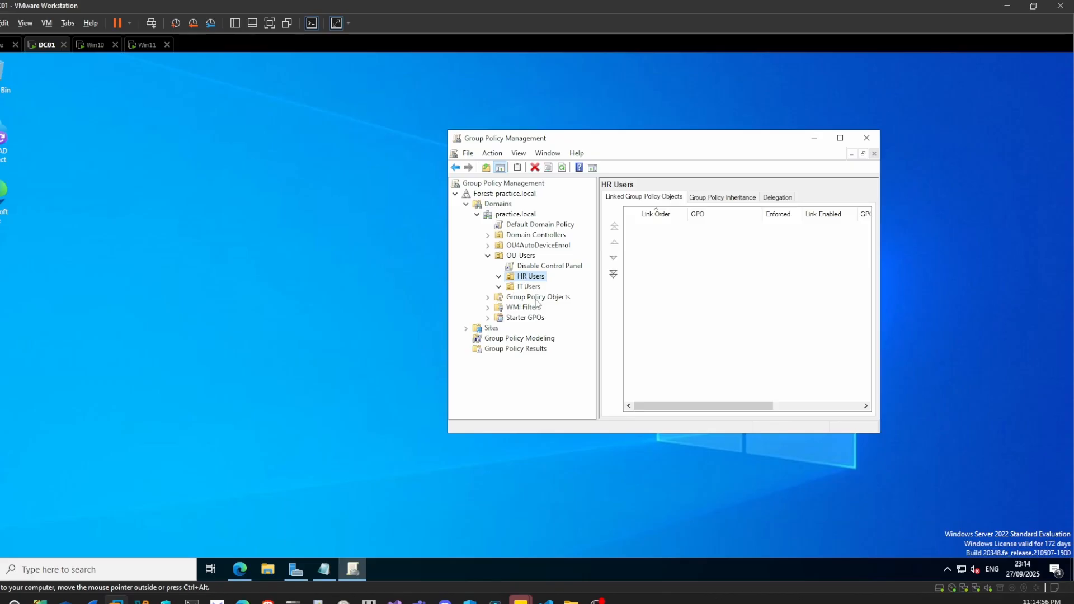
double_click(534, 300)
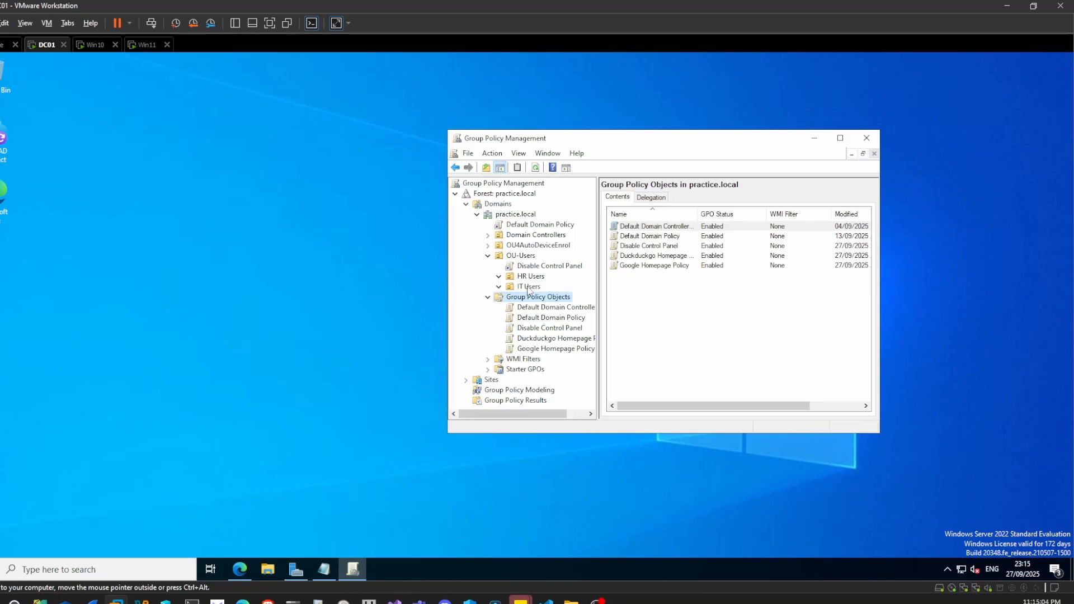
right_click(531, 279)
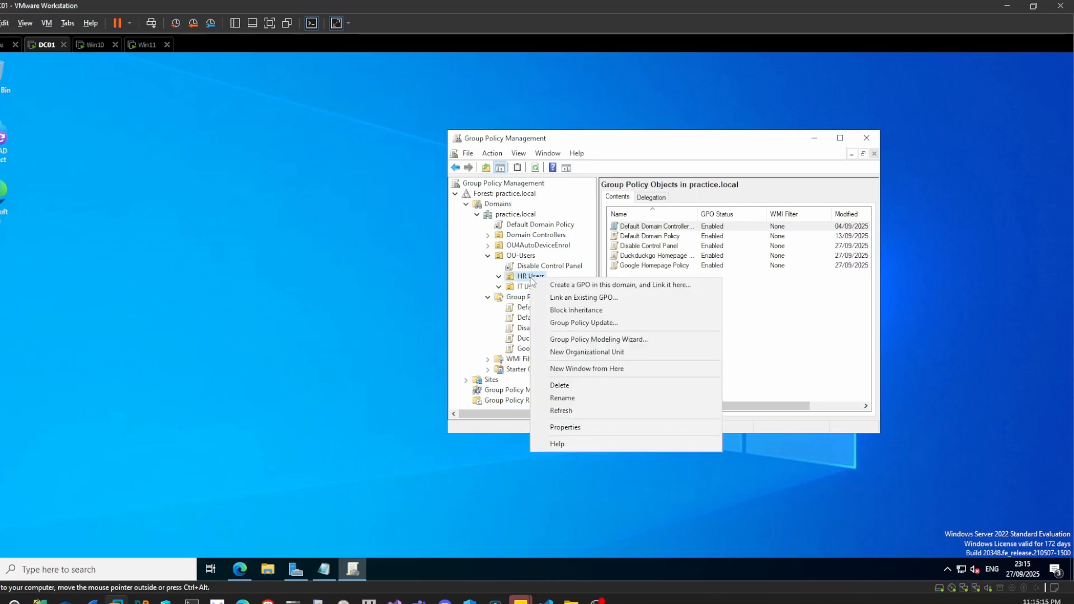
click(571, 286)
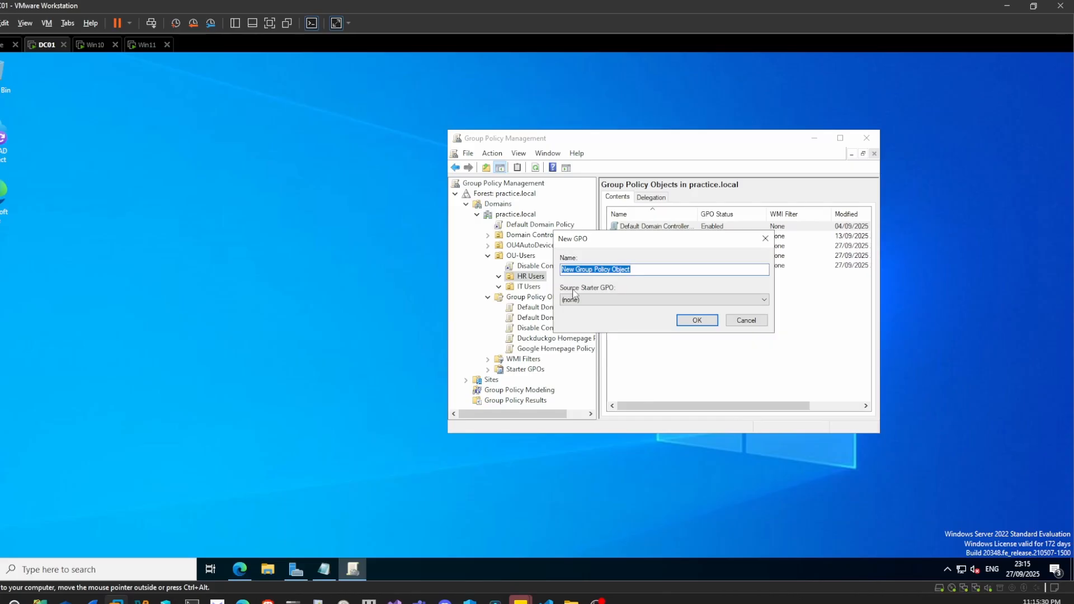
text(Du)
text(ckduckgo)
text( P)
text(Search)
text( Pol)
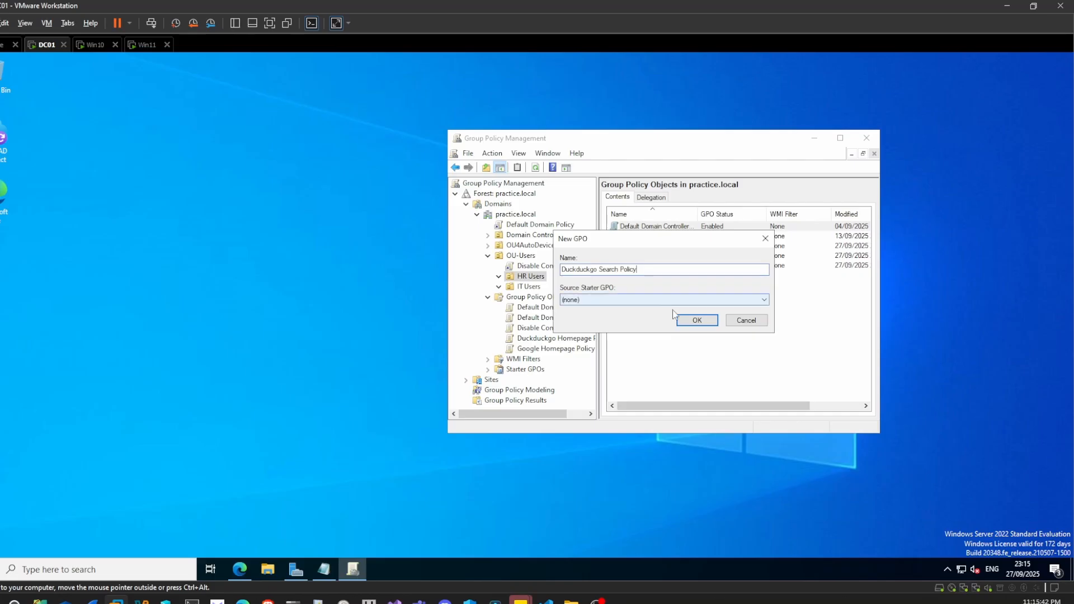
click(688, 323)
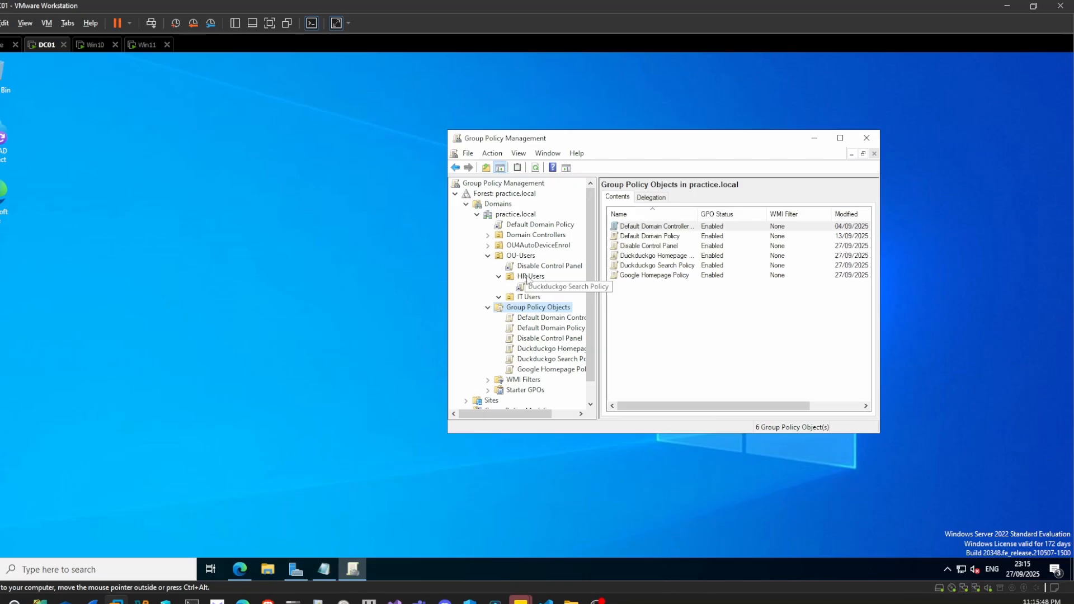
- Create a GPO named "Google Search Policy" and link it to the IT Users organizational unit
right_click(536, 298)
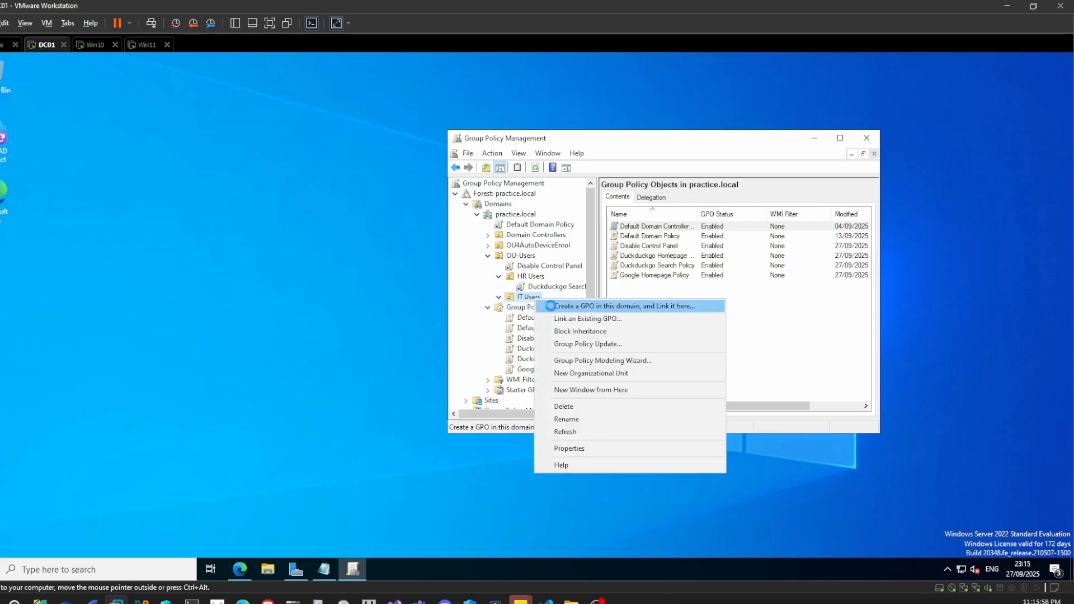
click(550, 306)
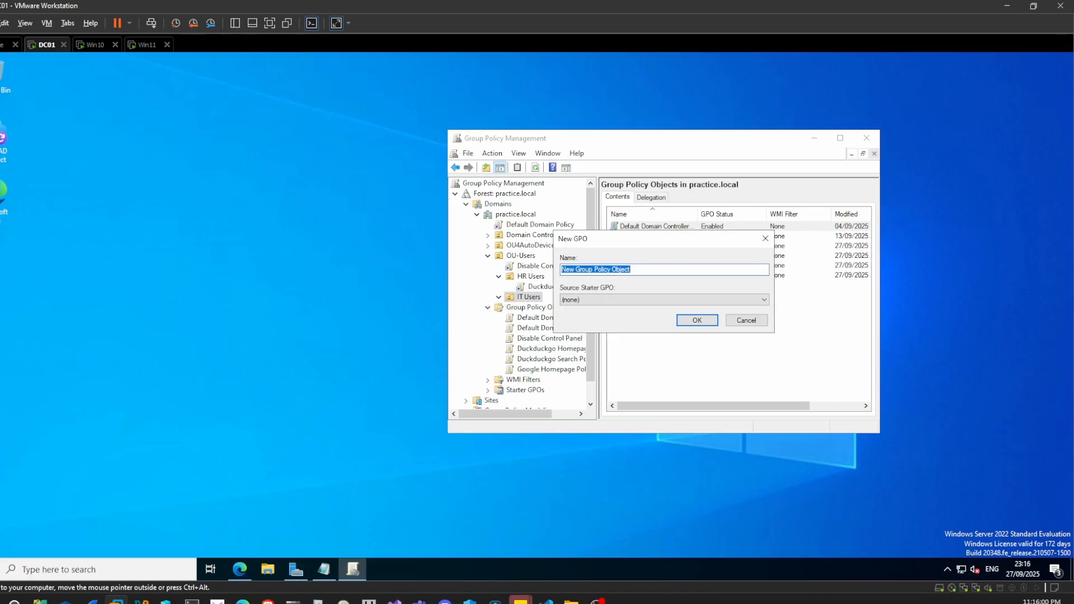
text(Google Search Policy)
click(694, 320)
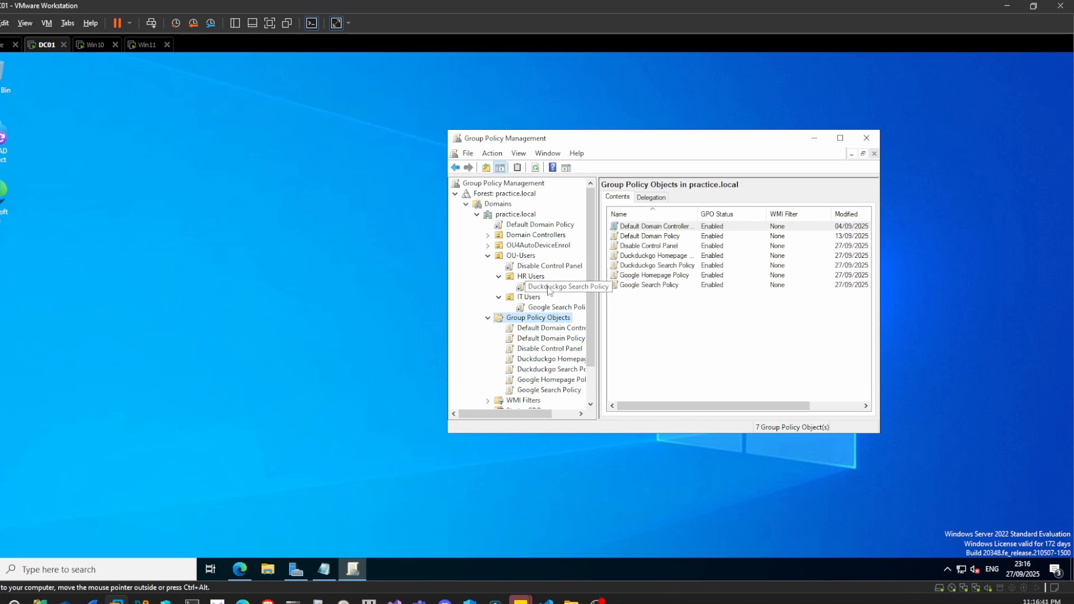
- Open the HR Users Duckduckgo Search Policy for editing and expand Administrative Templates under the User Configuration policies
right_click(549, 289)
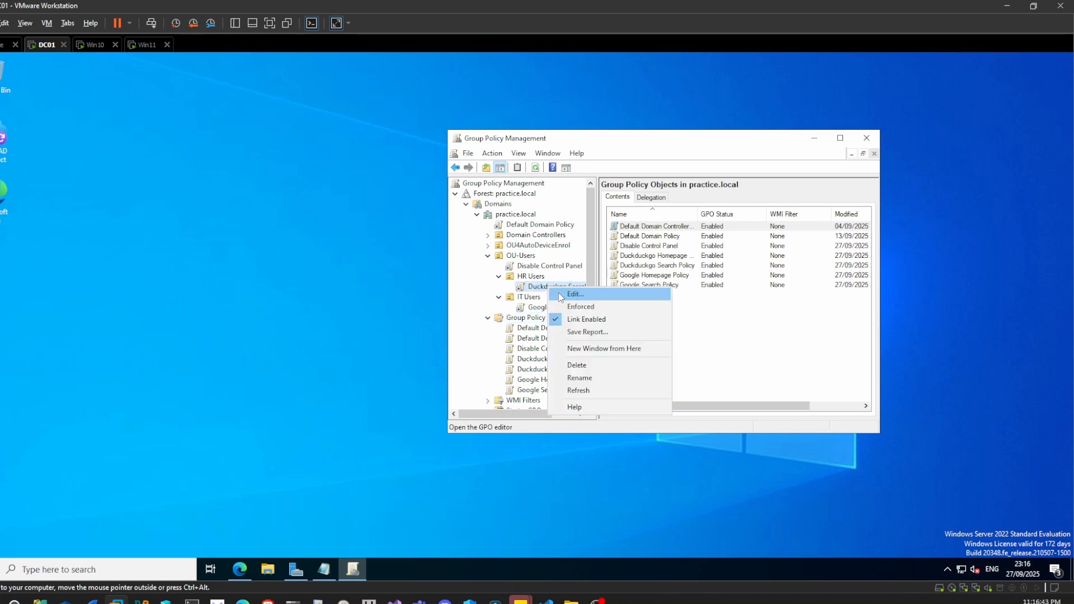
click(576, 295)
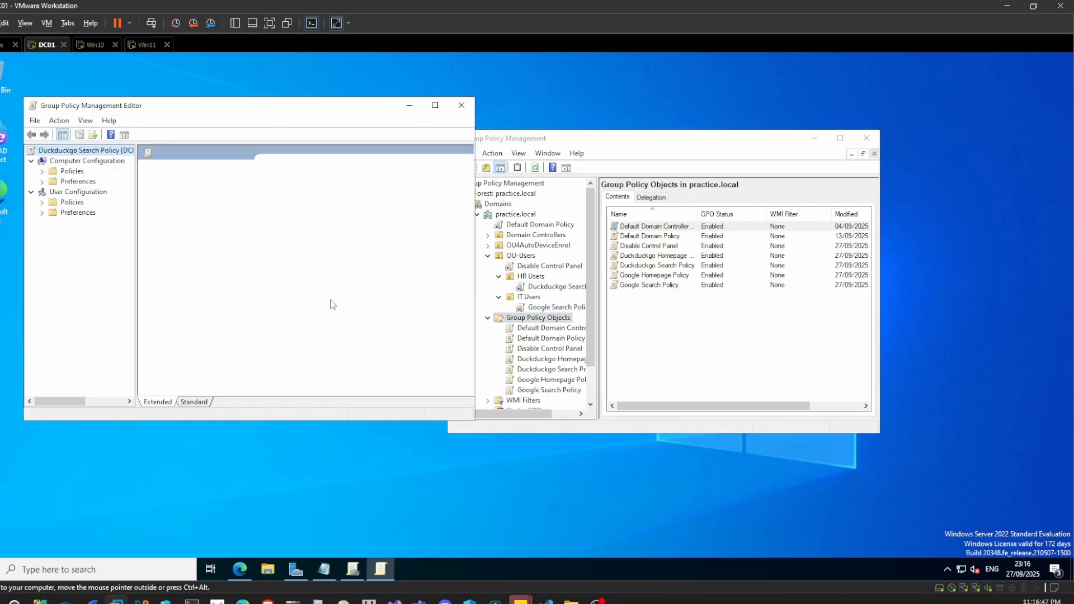
double_click(70, 203)
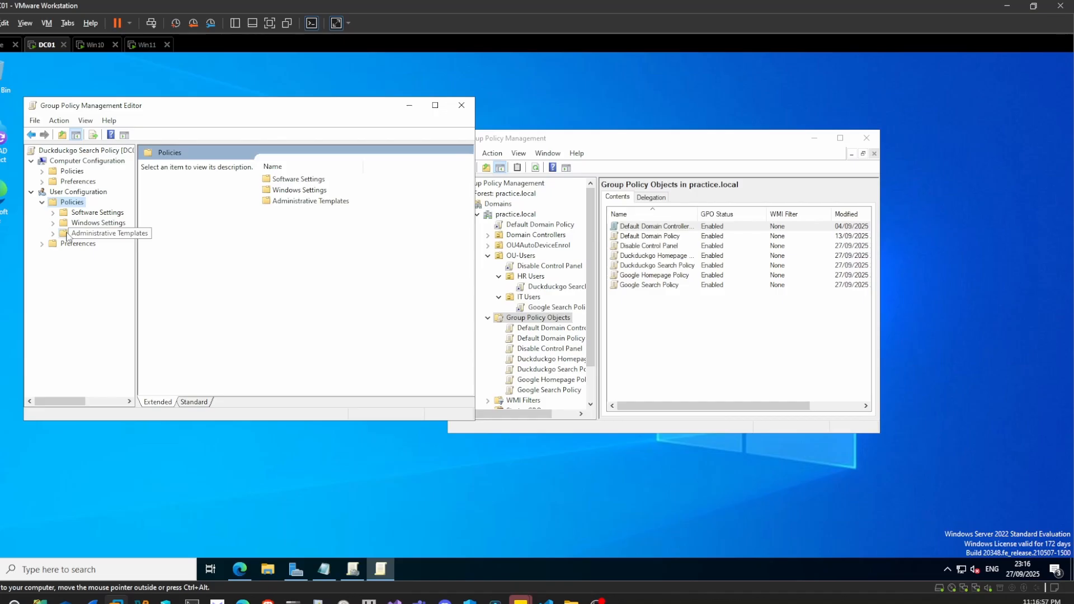
click(68, 235)
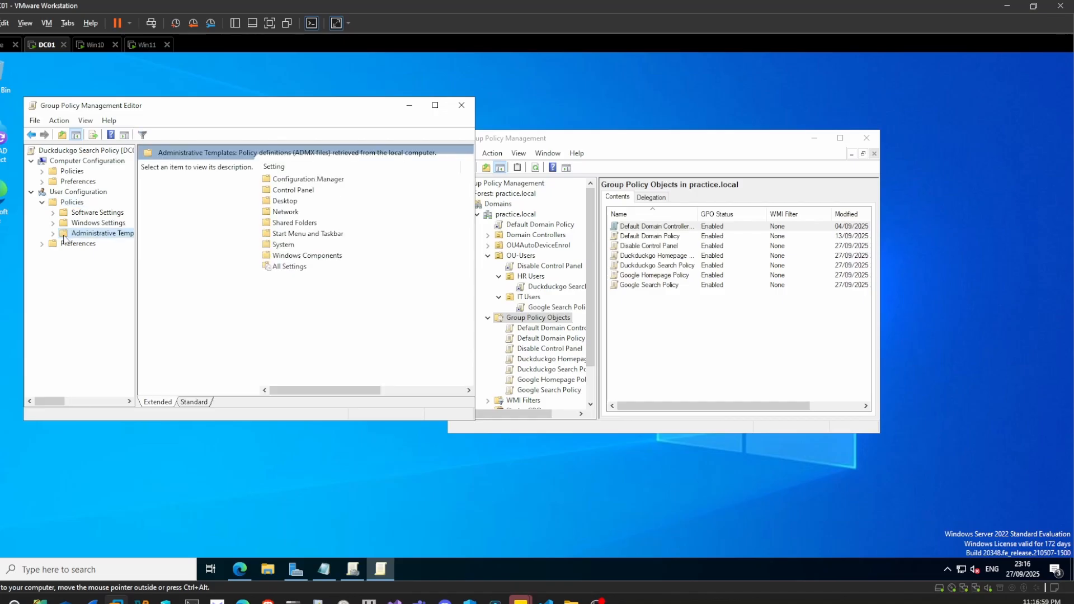
double_click(74, 235)
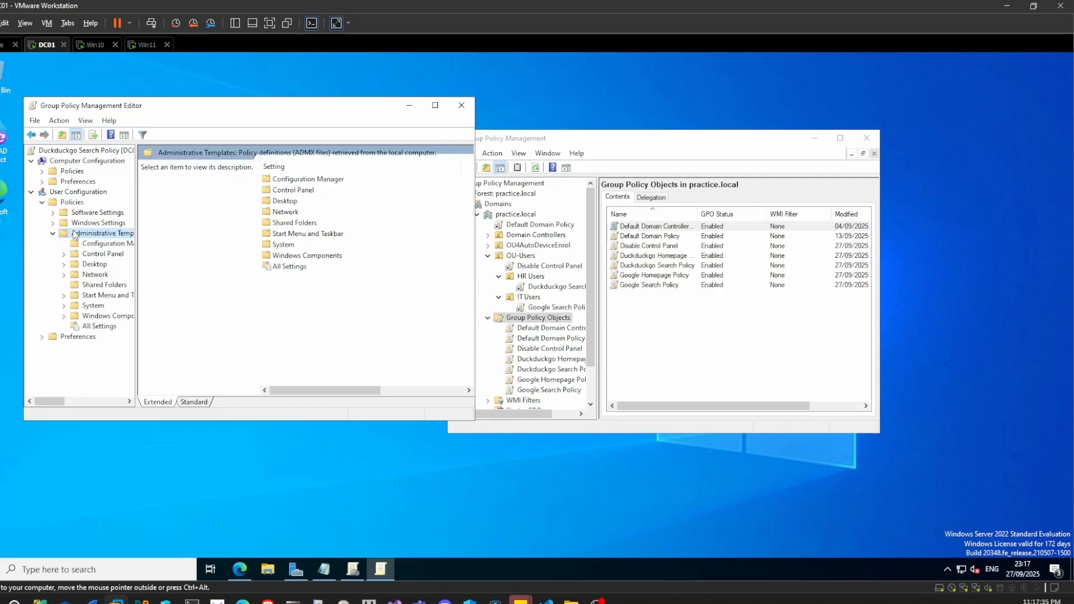
- Switch to Microsoft Edge and examine the Windows policy download links on the Edge for Business download page
click(240, 570)
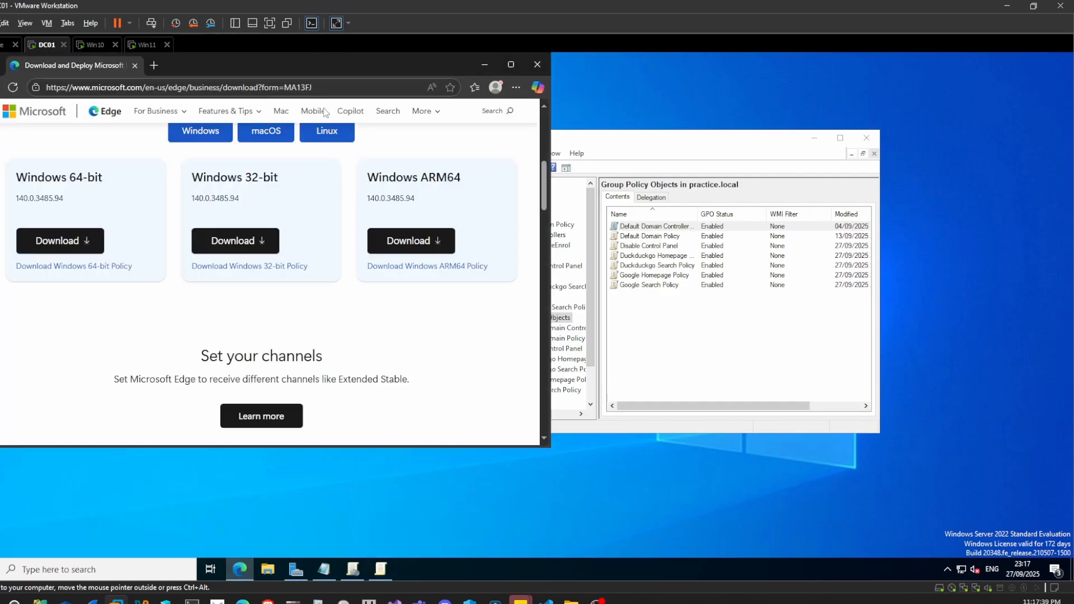
click(179, 87)
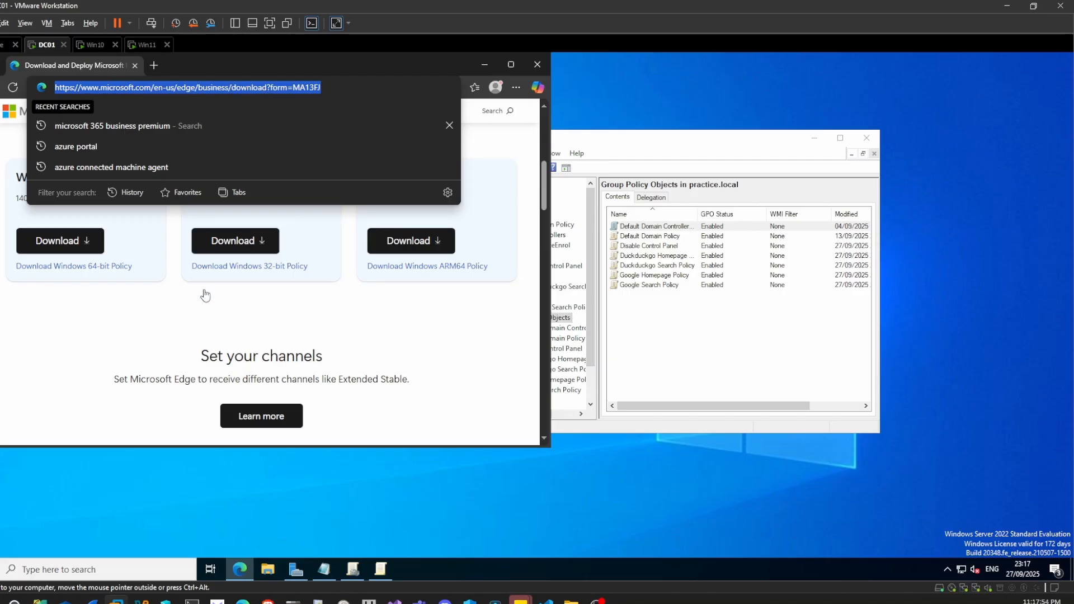
scroll(203, 299, up, 5)
scroll(167, 314, down, 3)
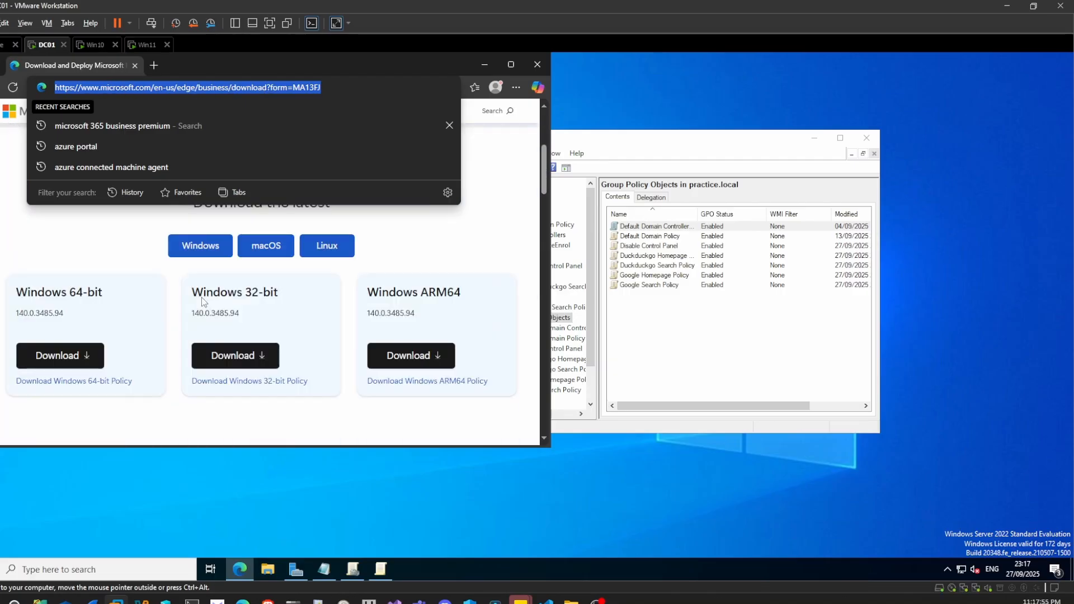
click(141, 408)
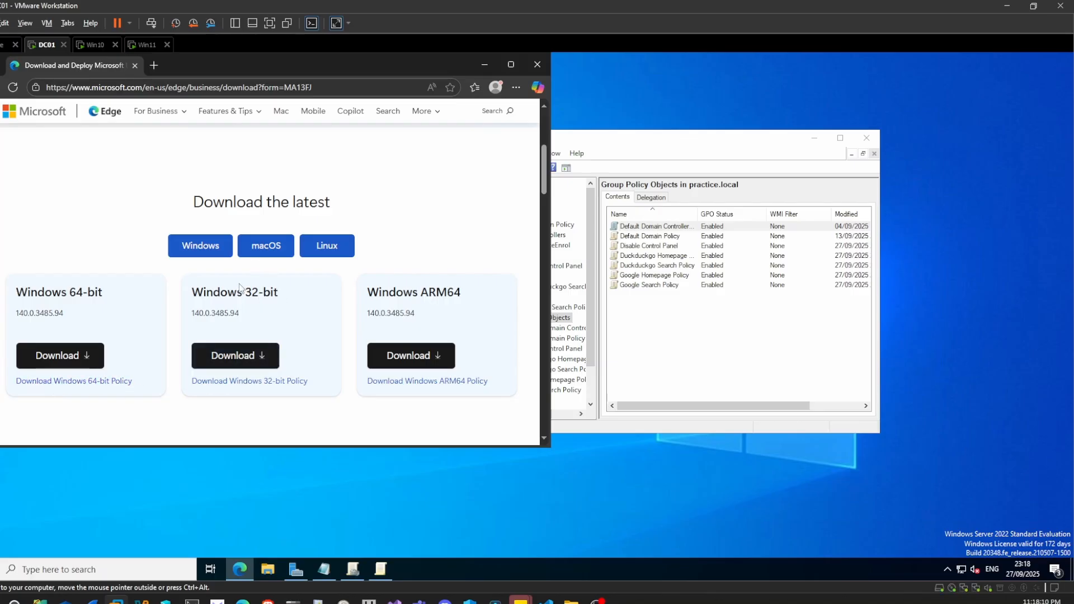
click(260, 386)
- Switch to File Explorer and try to extract the zipped folder from the MicrosoftEdgePolicyTemplates cabinet file in Downloads
click(273, 572)
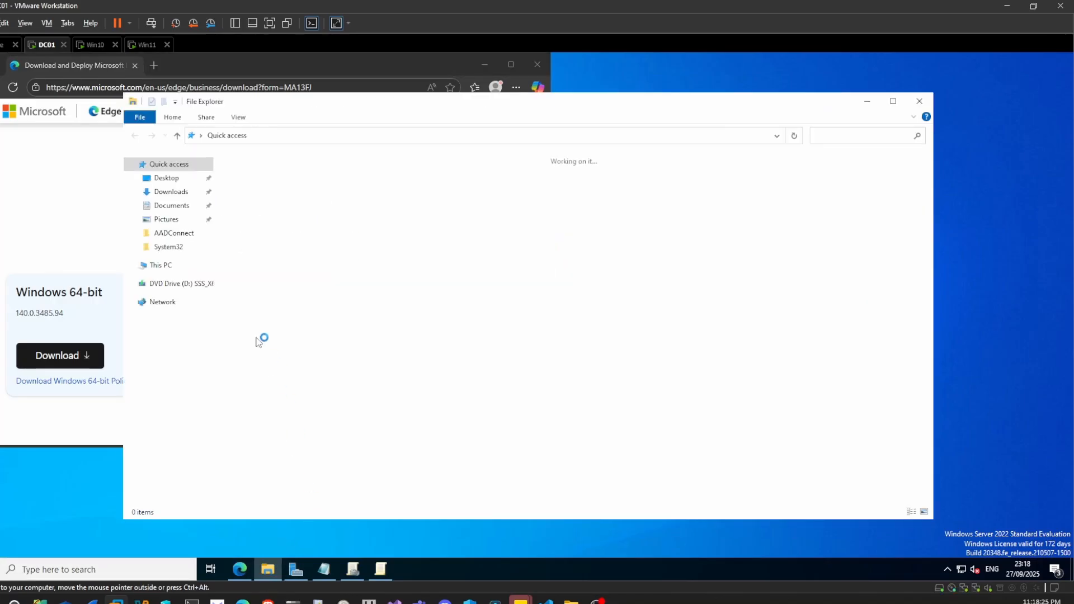
click(186, 197)
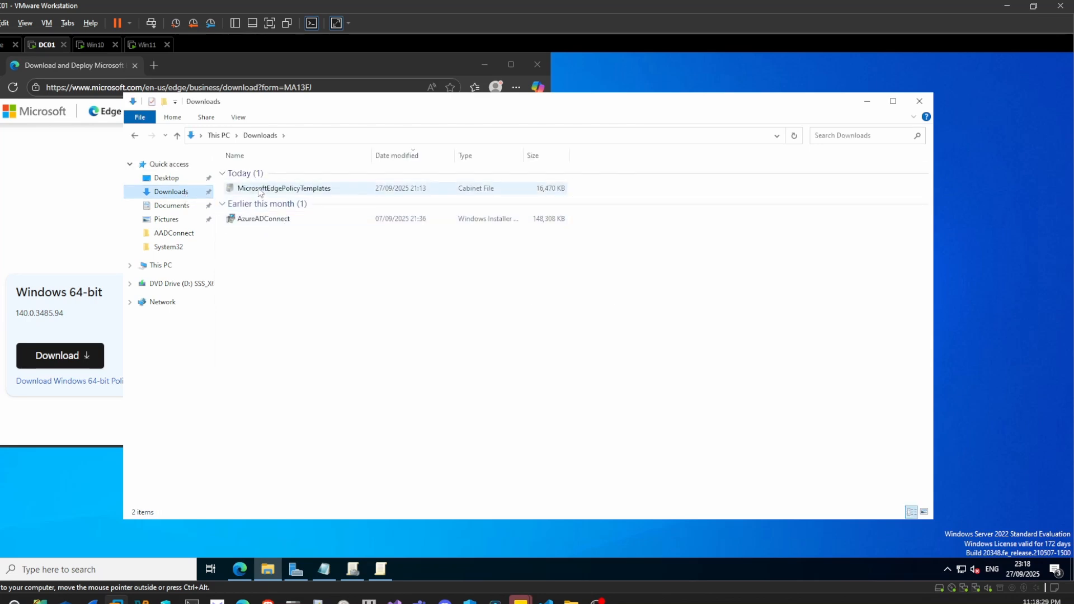
right_click(259, 191)
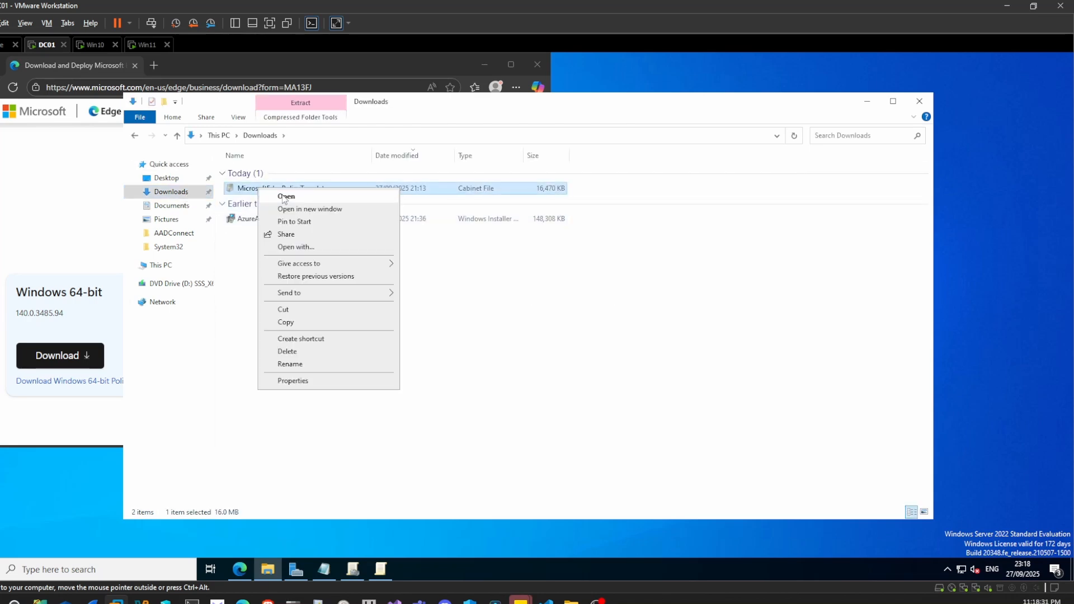
click(286, 196)
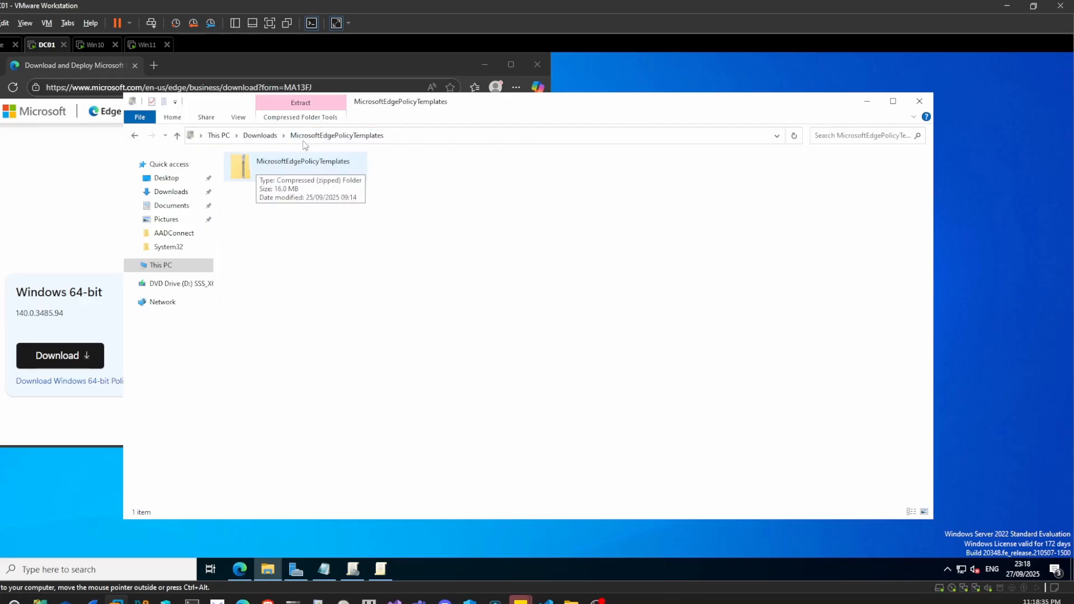
right_click(261, 163)
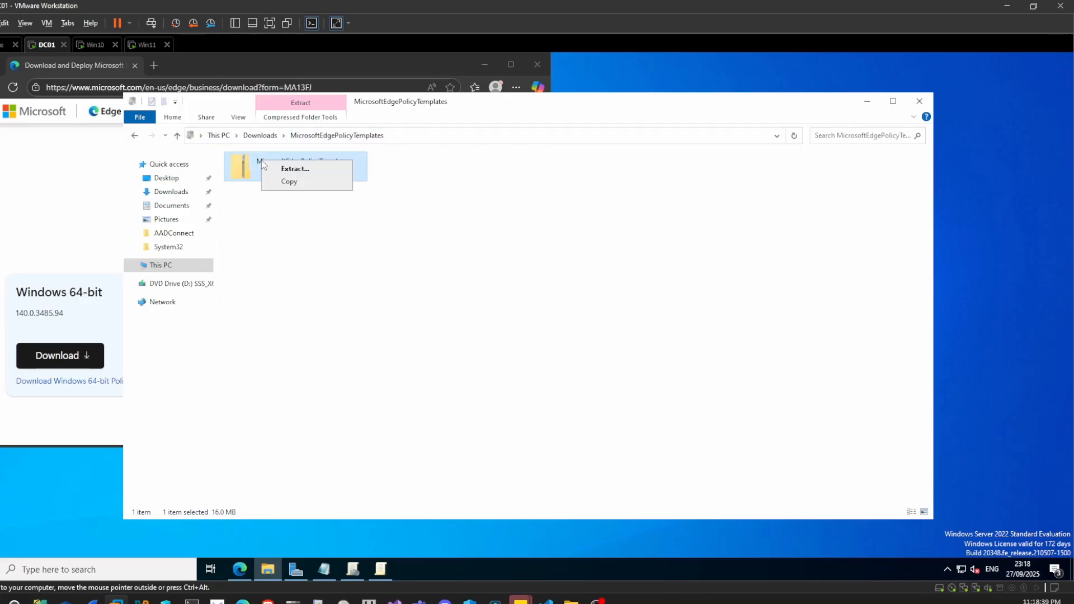
click(292, 169)
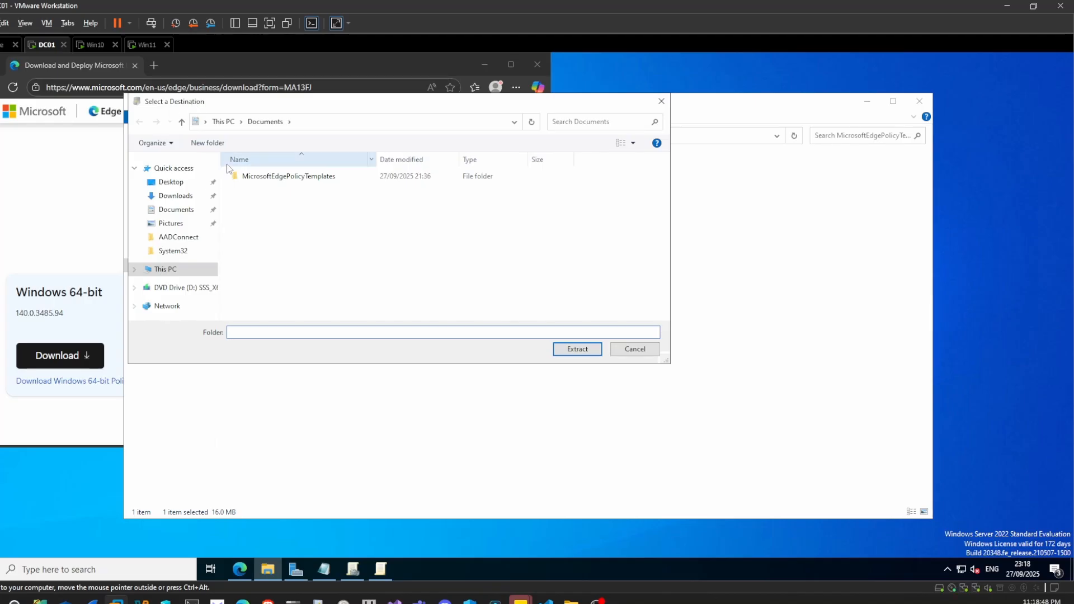
click(634, 349)
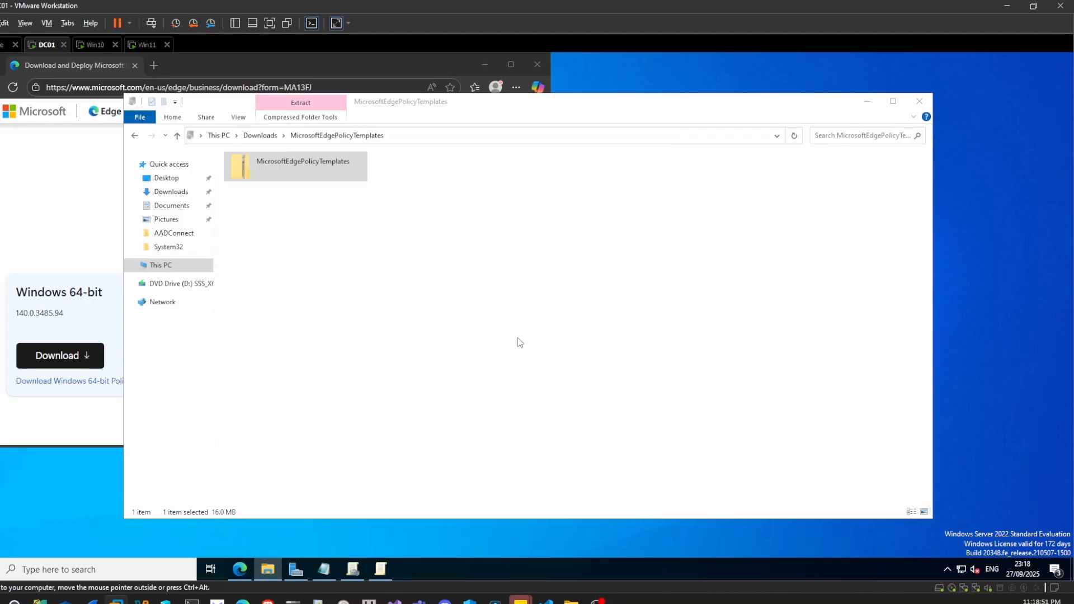
- Open the windows folder inside the extracted MicrosoftEdgePolicyTemplates folder in Documents and select the admx folder
click(169, 207)
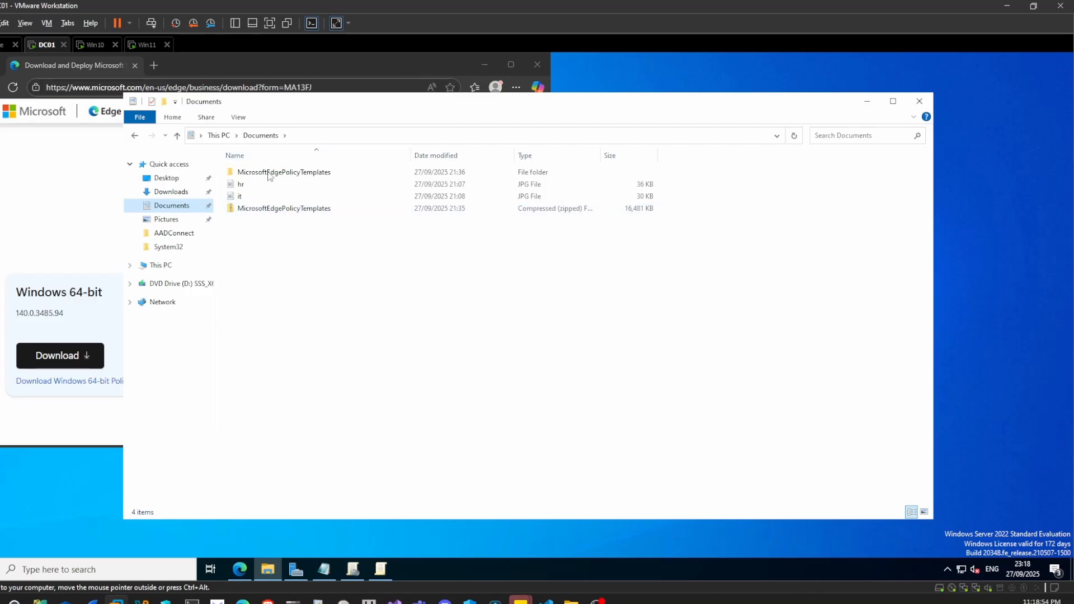
click(271, 211)
right_click(271, 210)
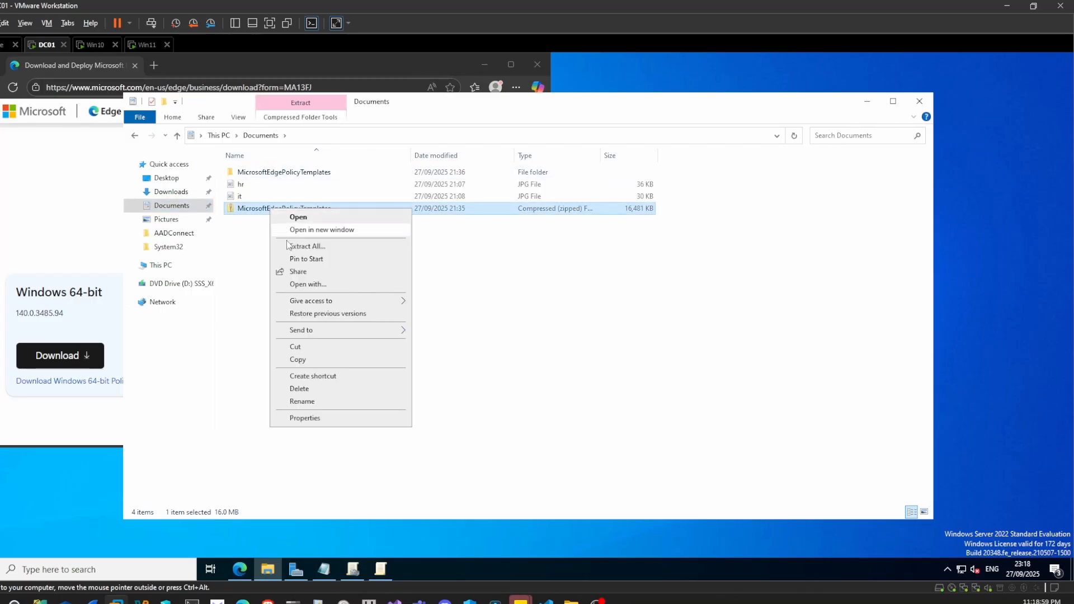
click(259, 215)
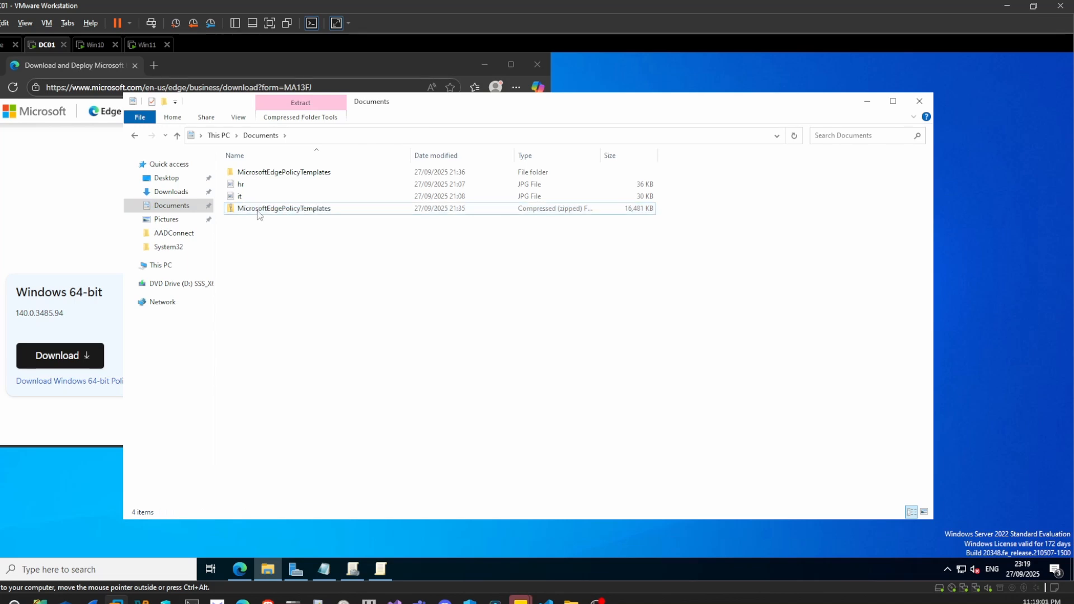
double_click(269, 173)
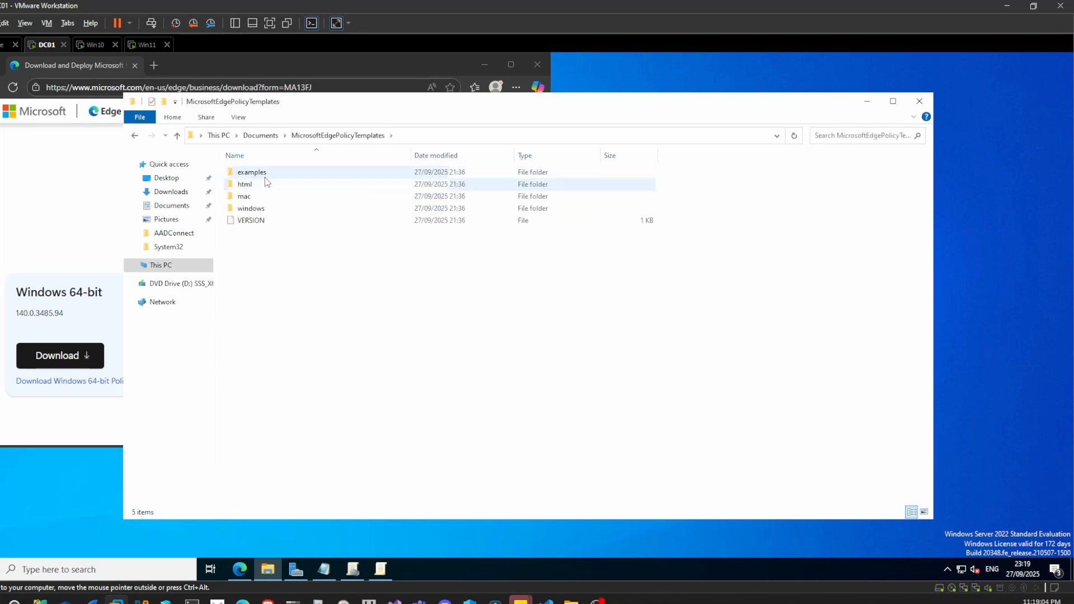
double_click(257, 210)
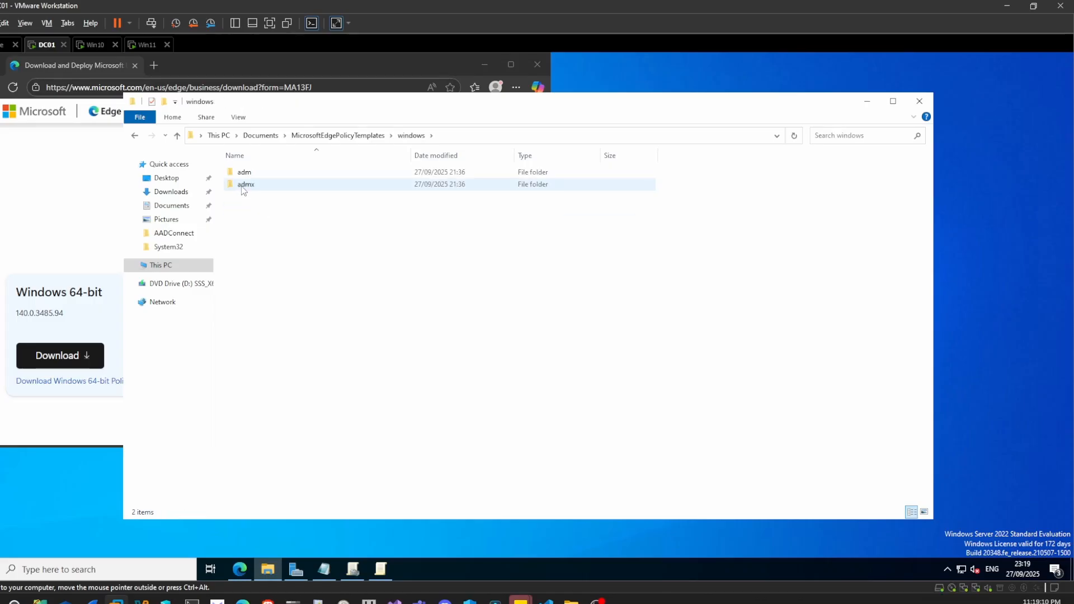
click(245, 188)
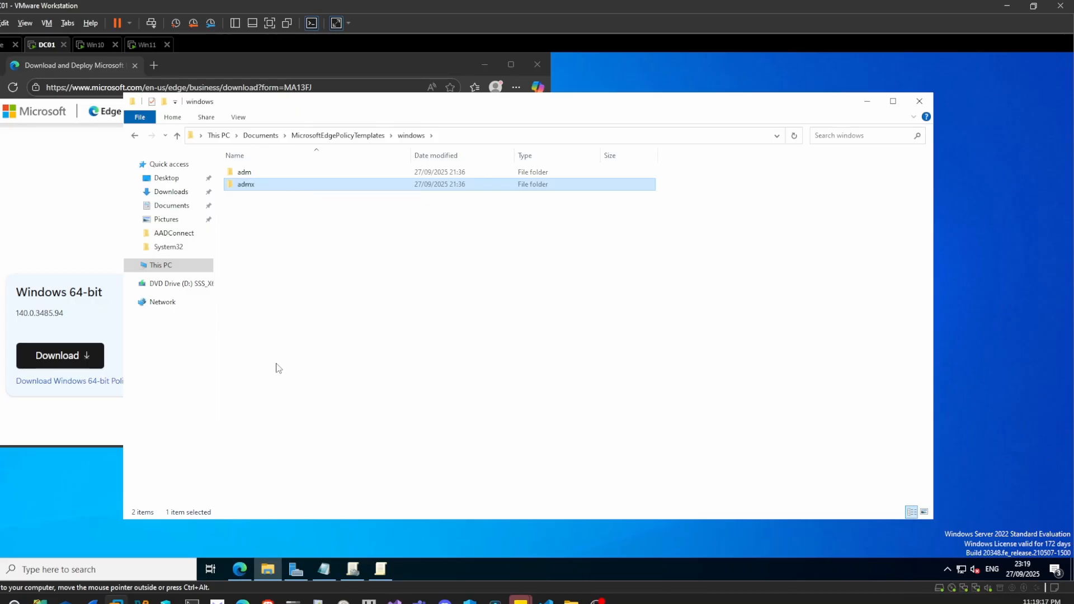
- Open the network path \\DC01\sysvol in a new File Explorer window and go to the Policies folder inside practice.local
key(super+e)
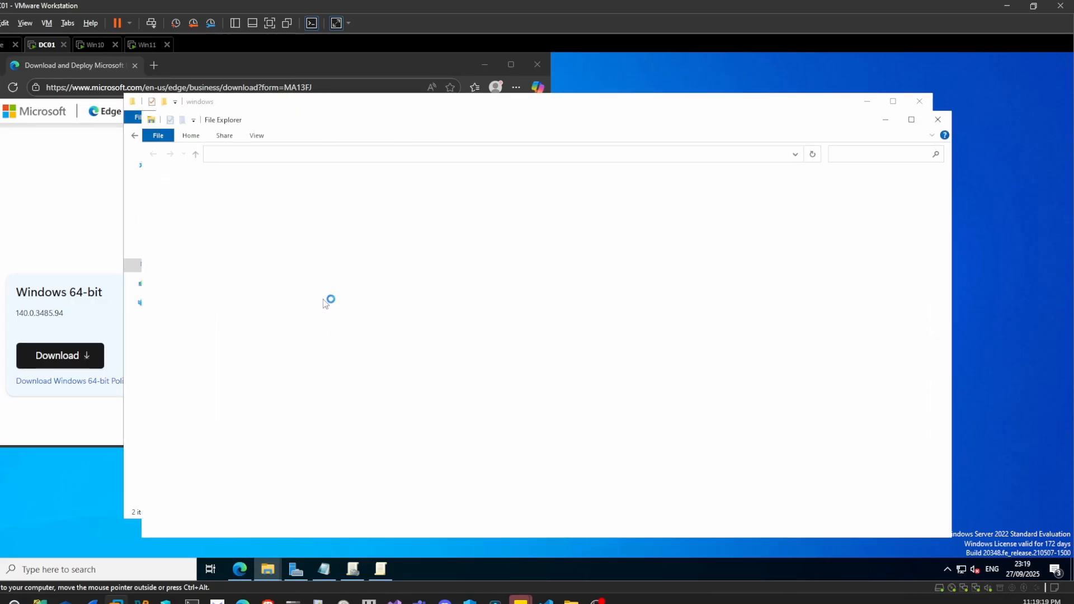
click(296, 157)
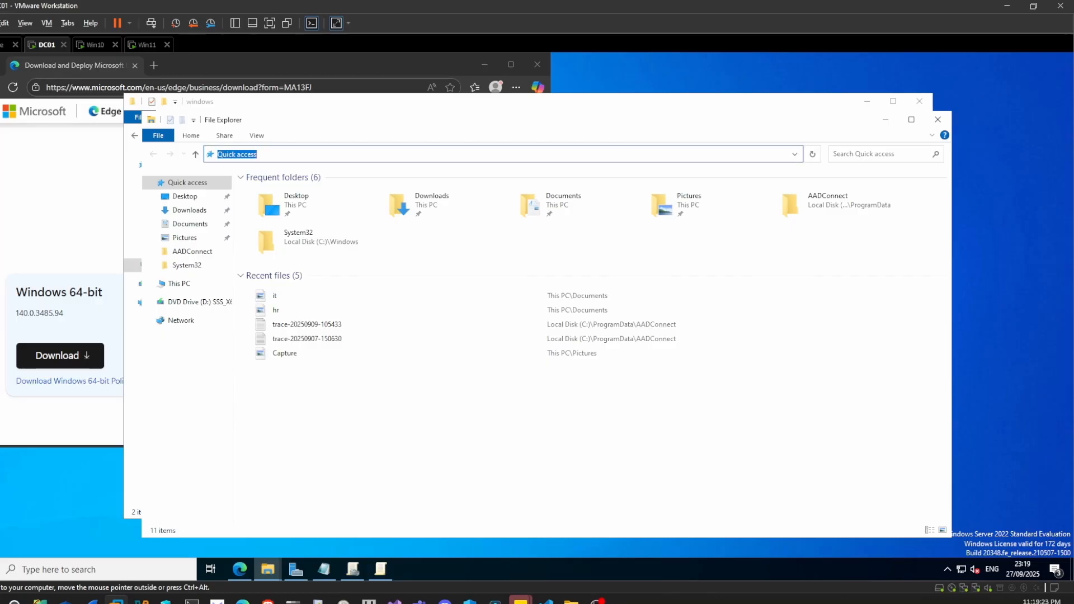
text(\\DC01)
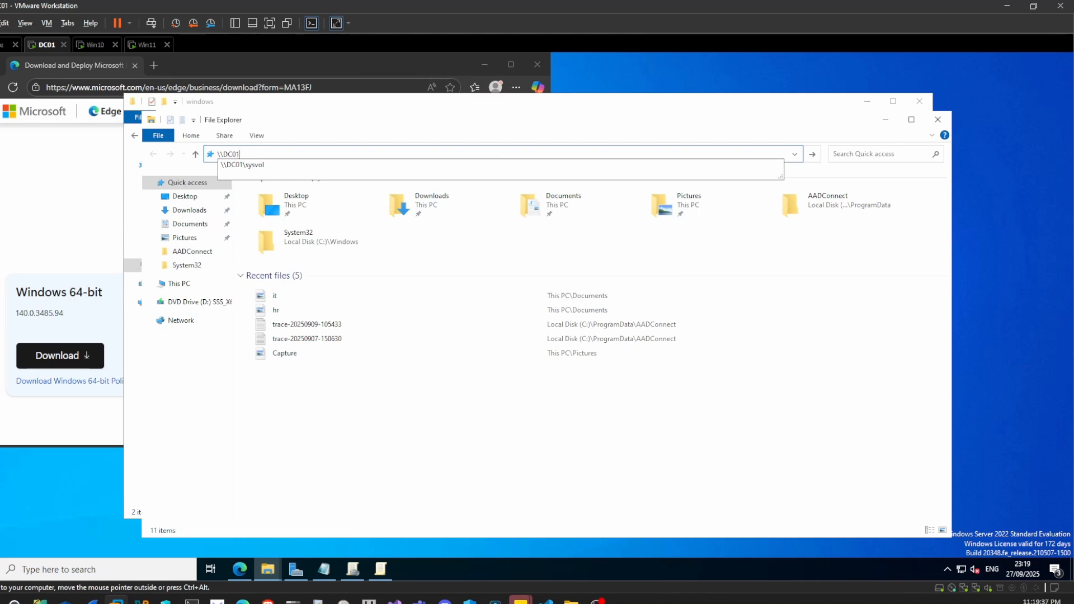
text(\sysvol)
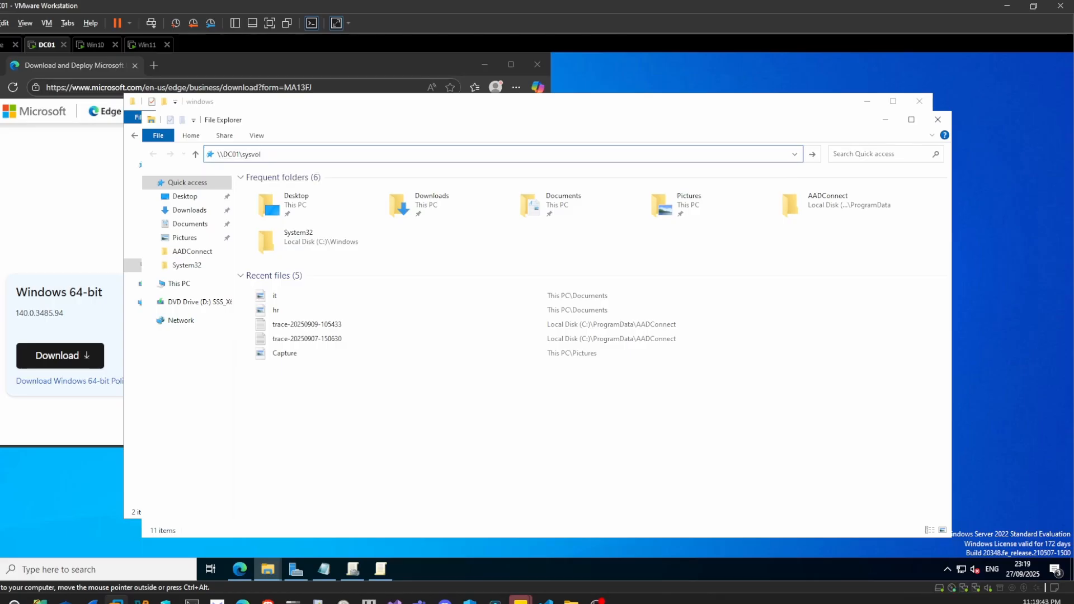
key(Return)
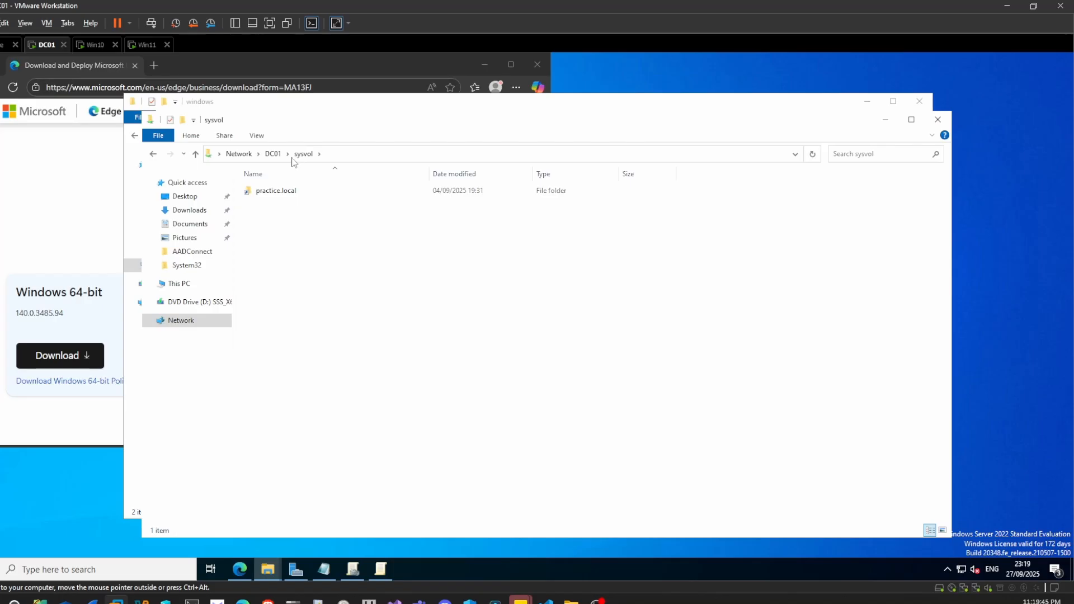
double_click(291, 195)
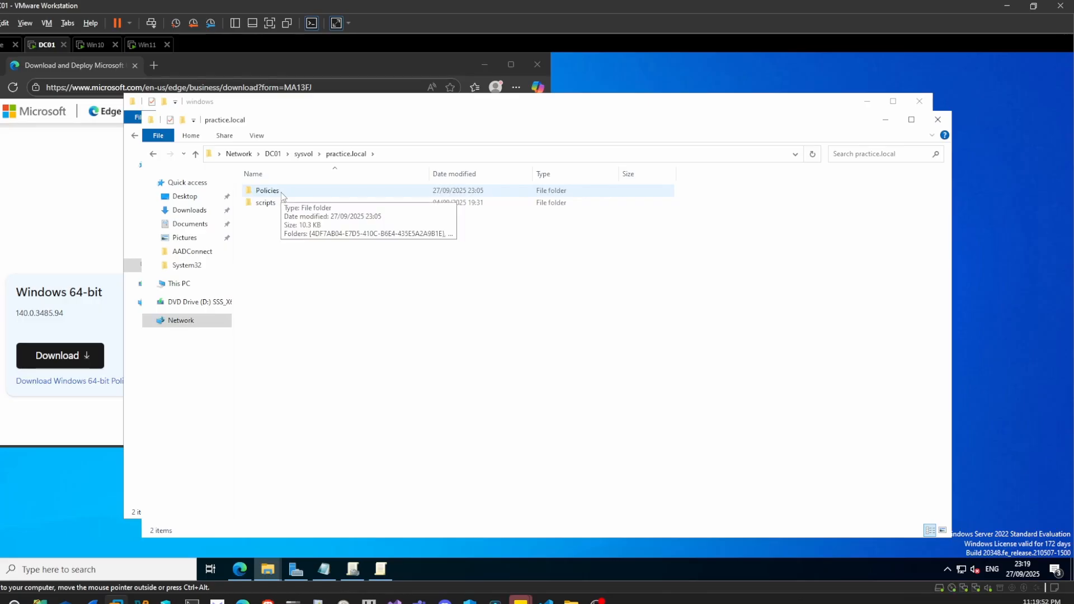
double_click(267, 190)
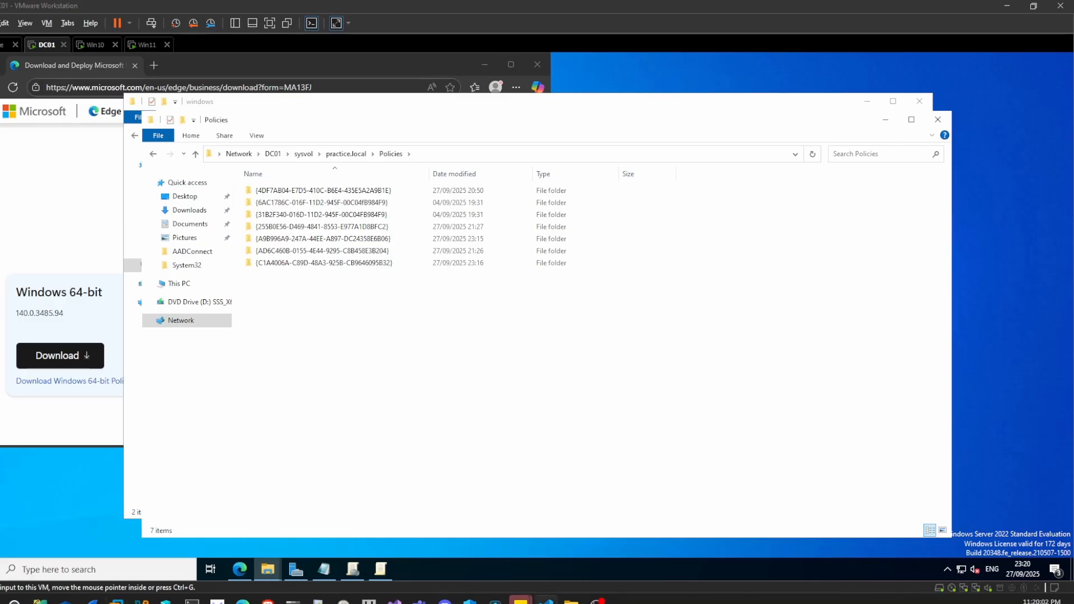
- Create a folder named PolicyDefinitions in the Policies folder and open it
key(ctrl+shift+n)
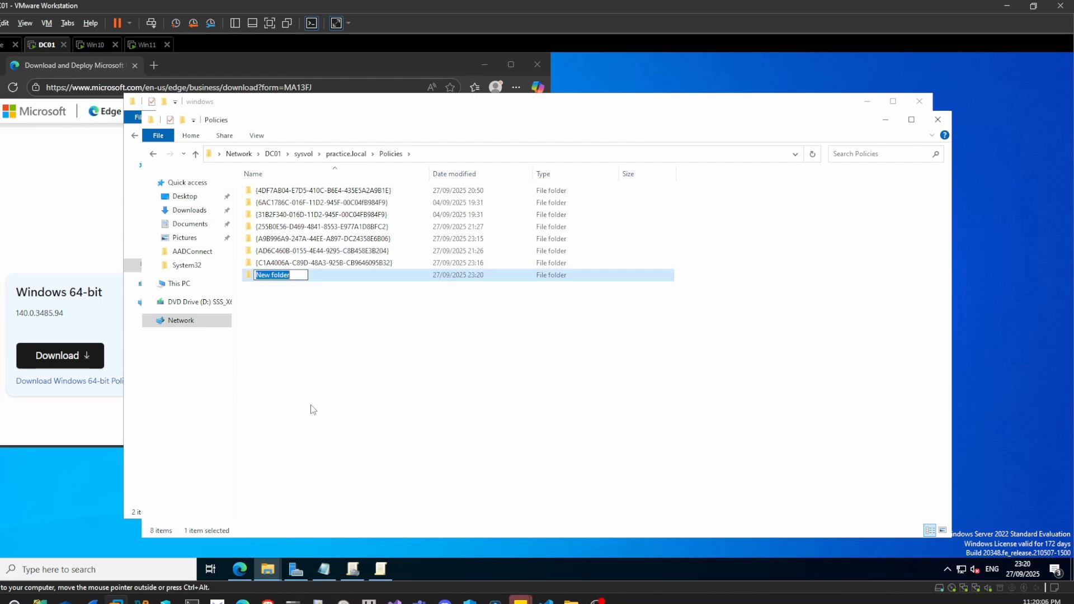
text(PolicyDefinitions)
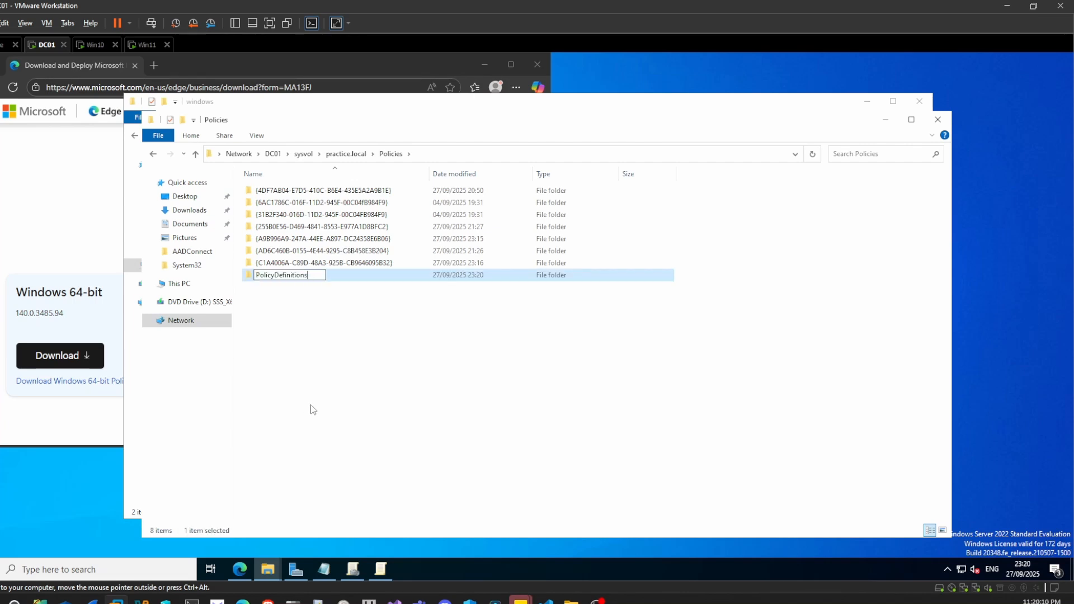
key(Return)
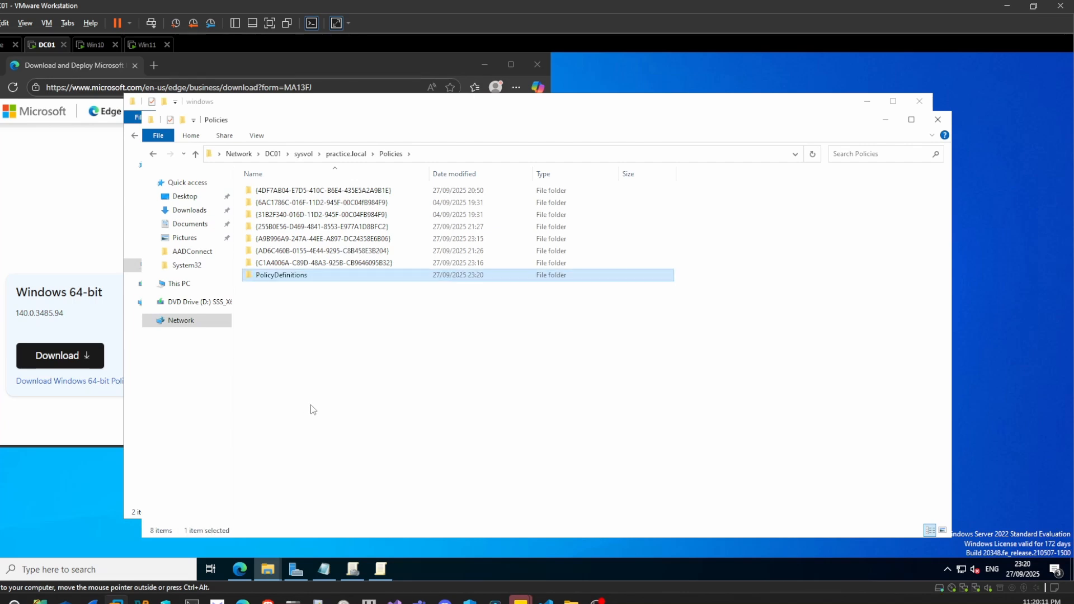
double_click(297, 278)
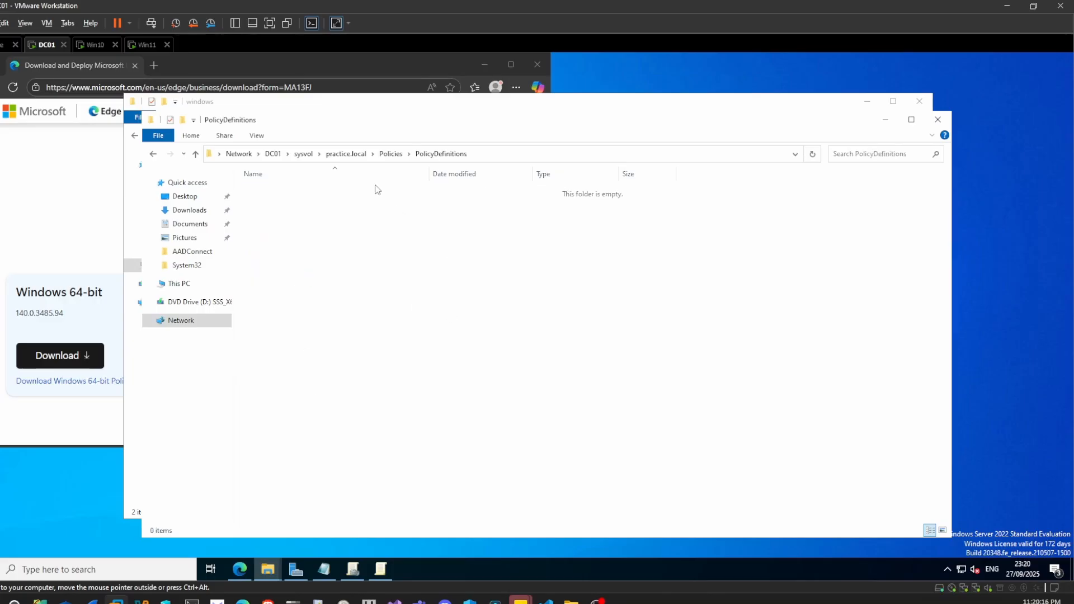
- Copy the entire contents of the Edge templates' admx folder into PolicyDefinitions and close both File Explorer windows
click(623, 107)
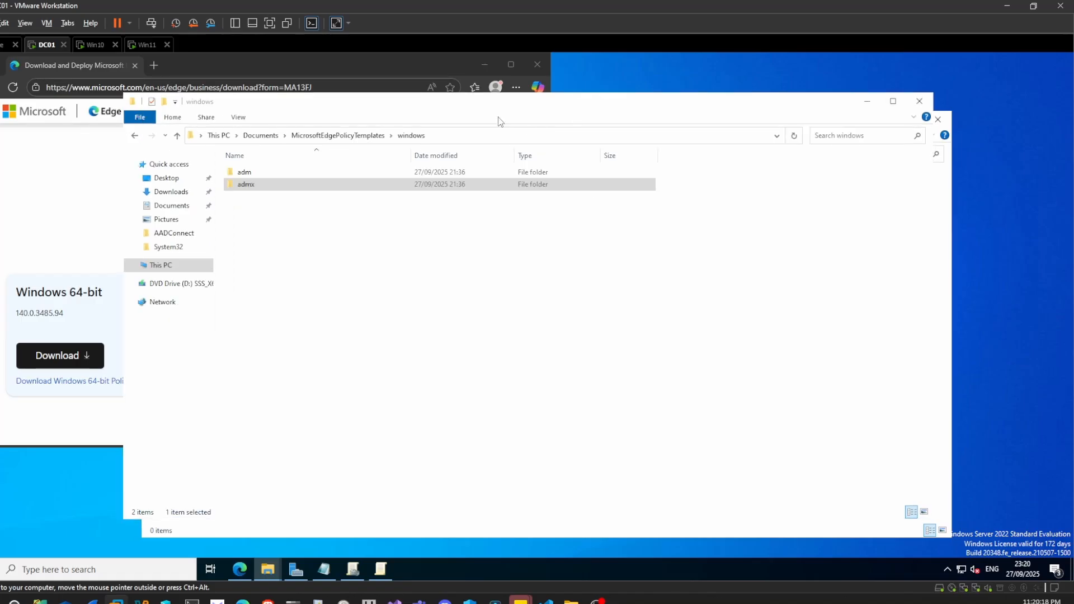
click(830, 227)
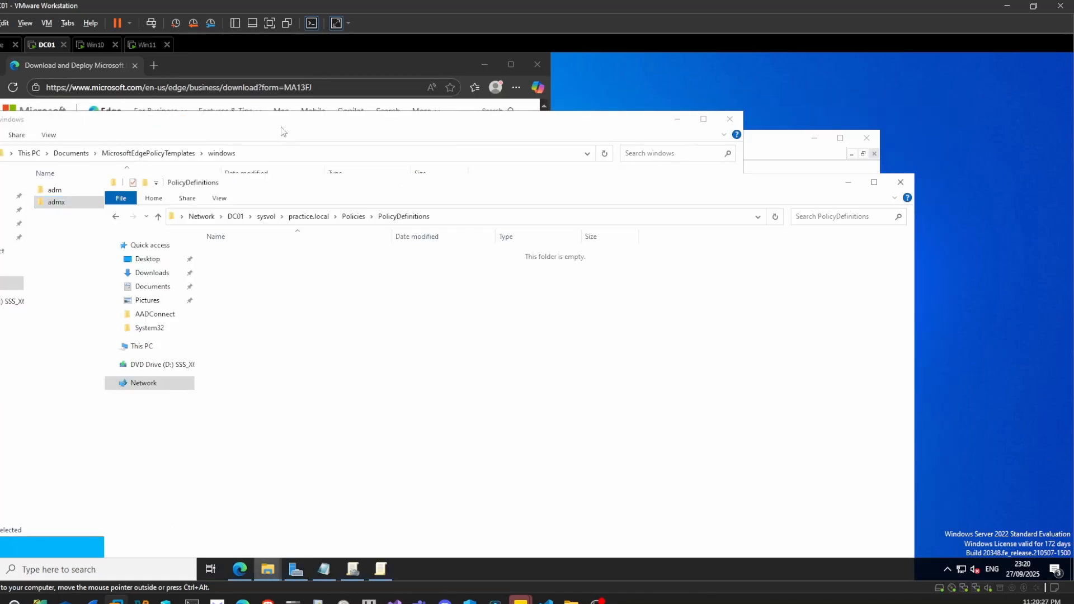
click(260, 136)
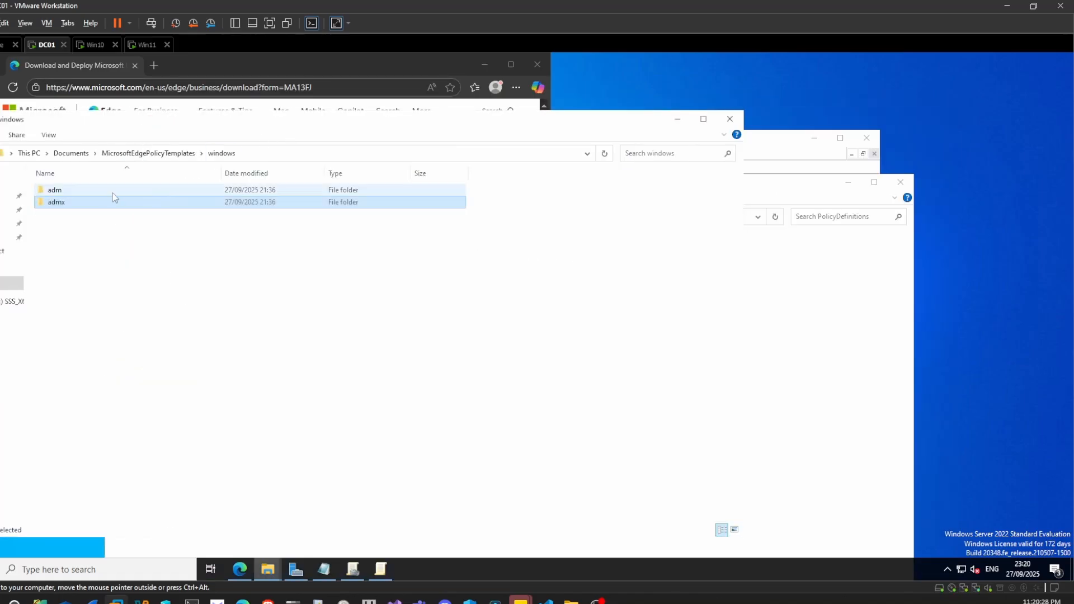
double_click(56, 205)
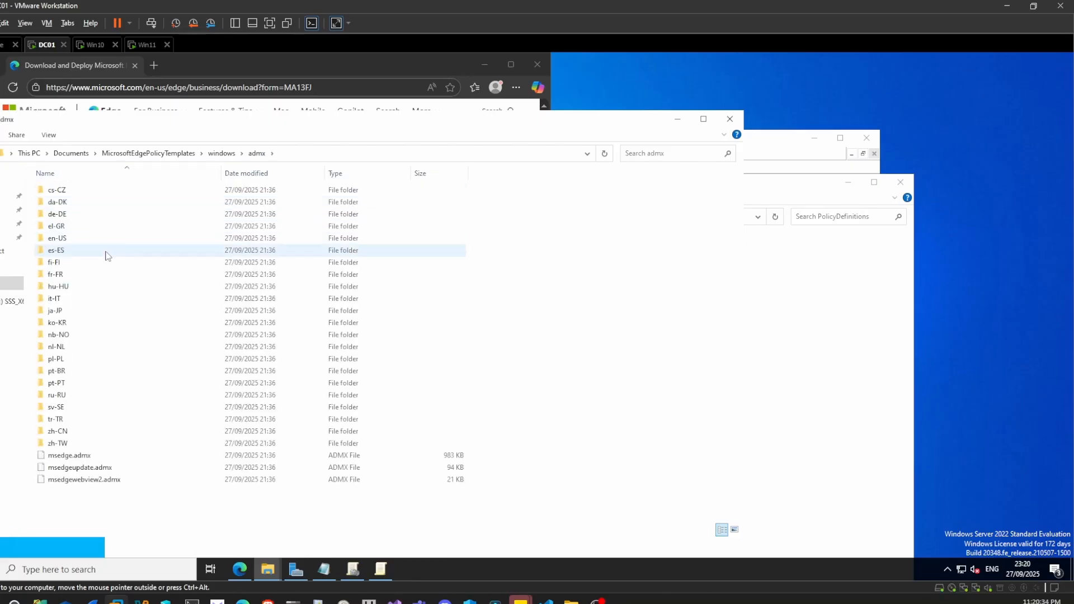
key(ctrl+a)
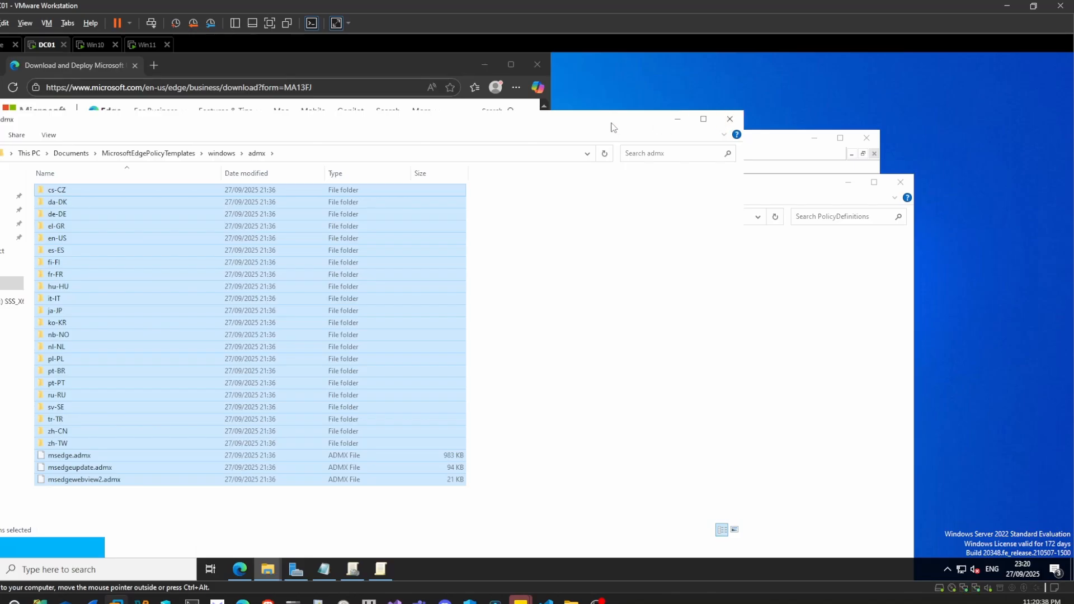
drag(611, 123, 553, 141)
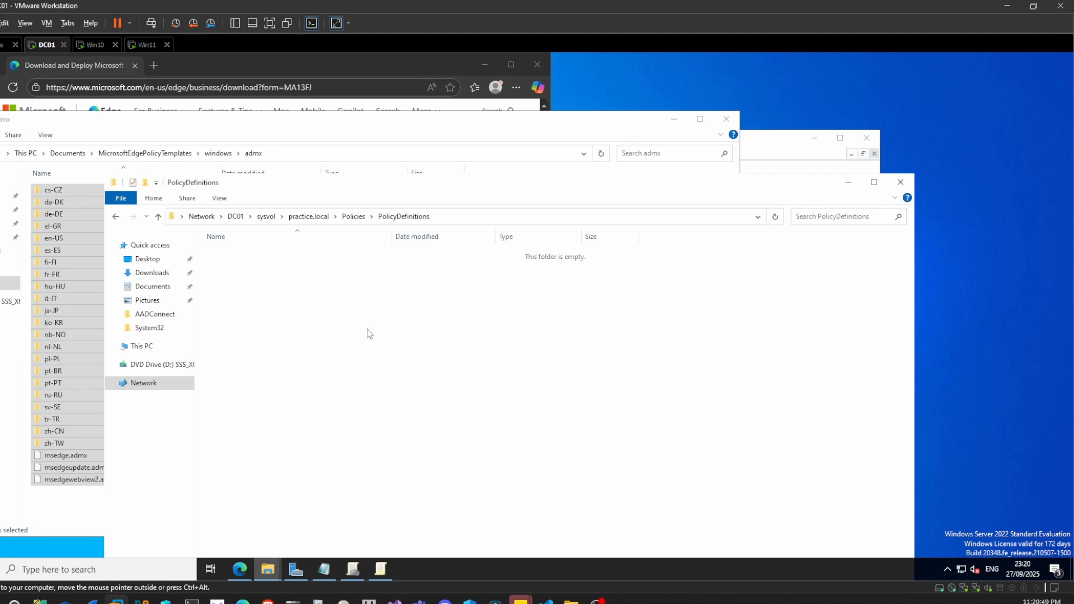
key(ctrl+v)
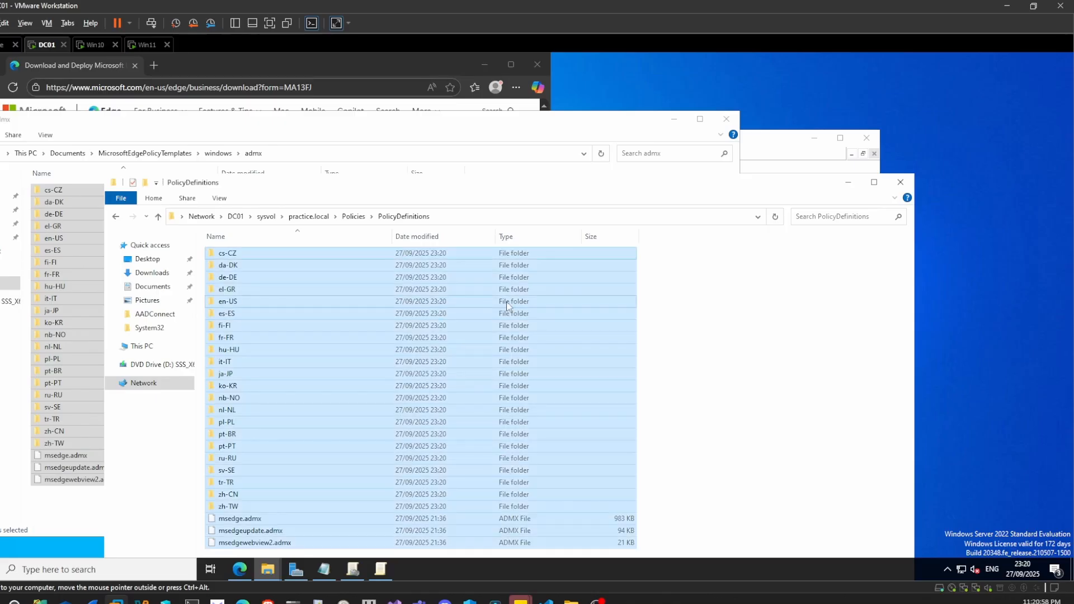
click(900, 182)
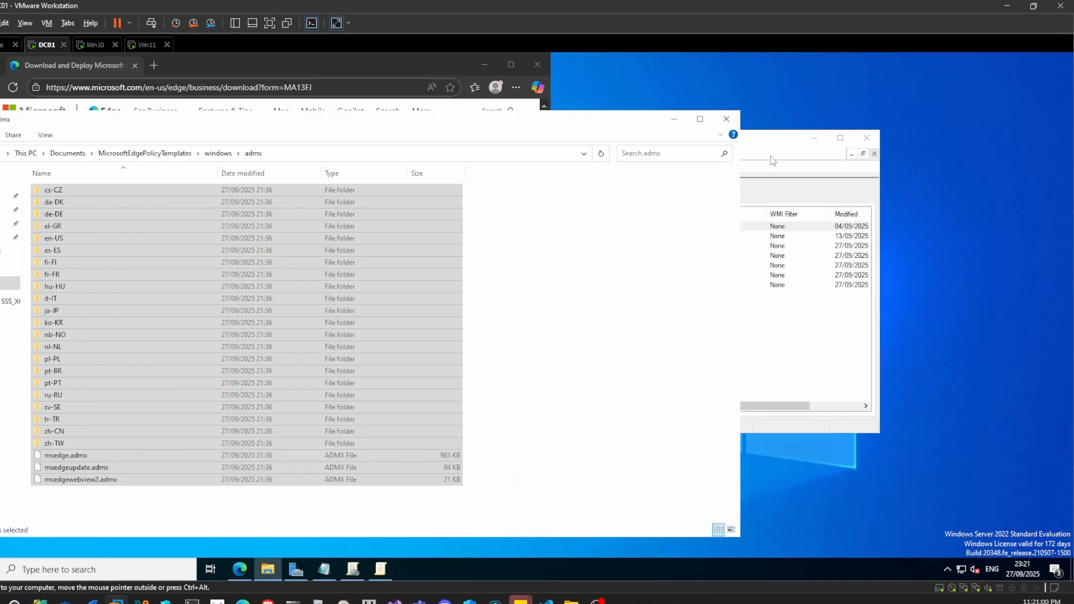
click(727, 120)
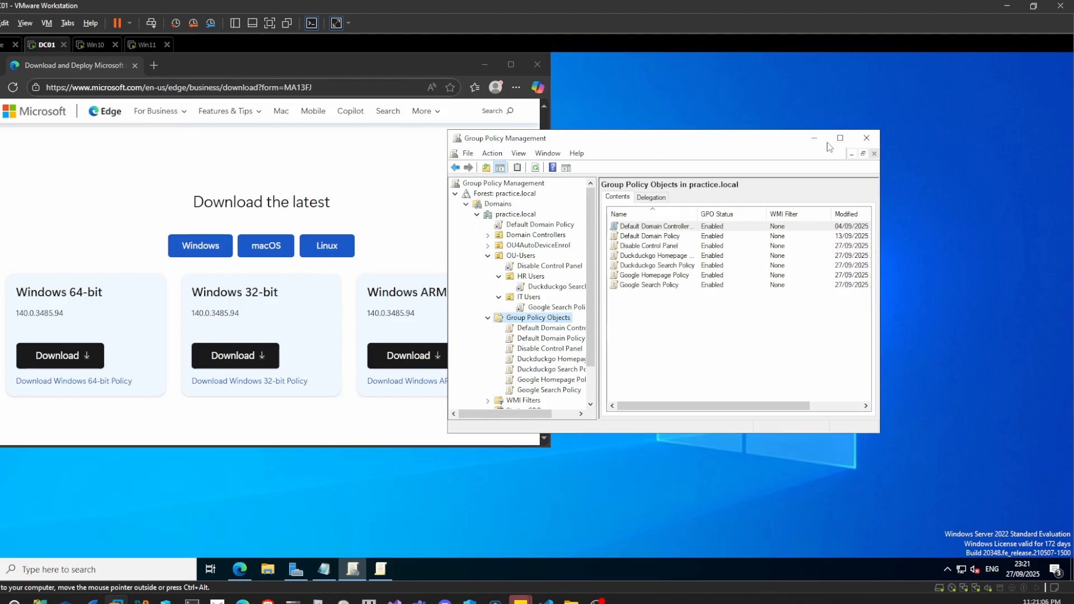
- Close Group Policy Management and reopen it from Server Manager
click(867, 138)
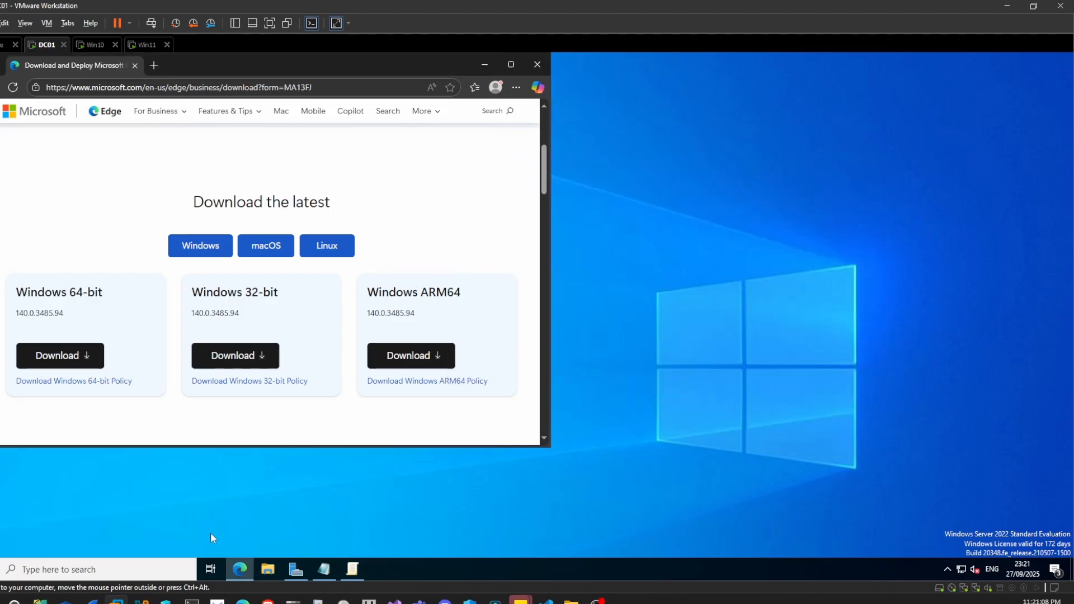
click(295, 569)
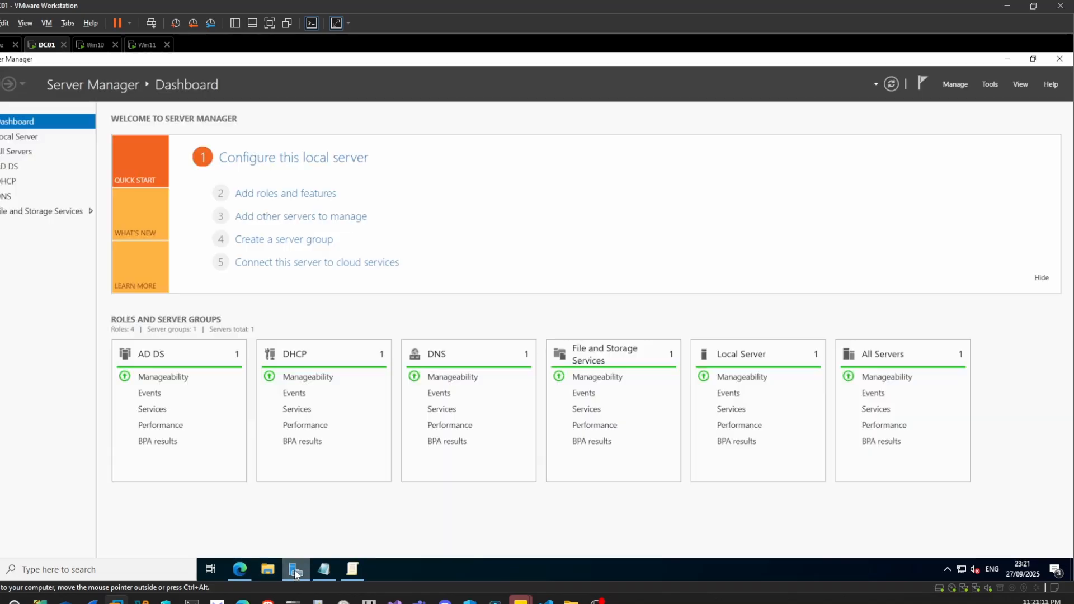
click(989, 85)
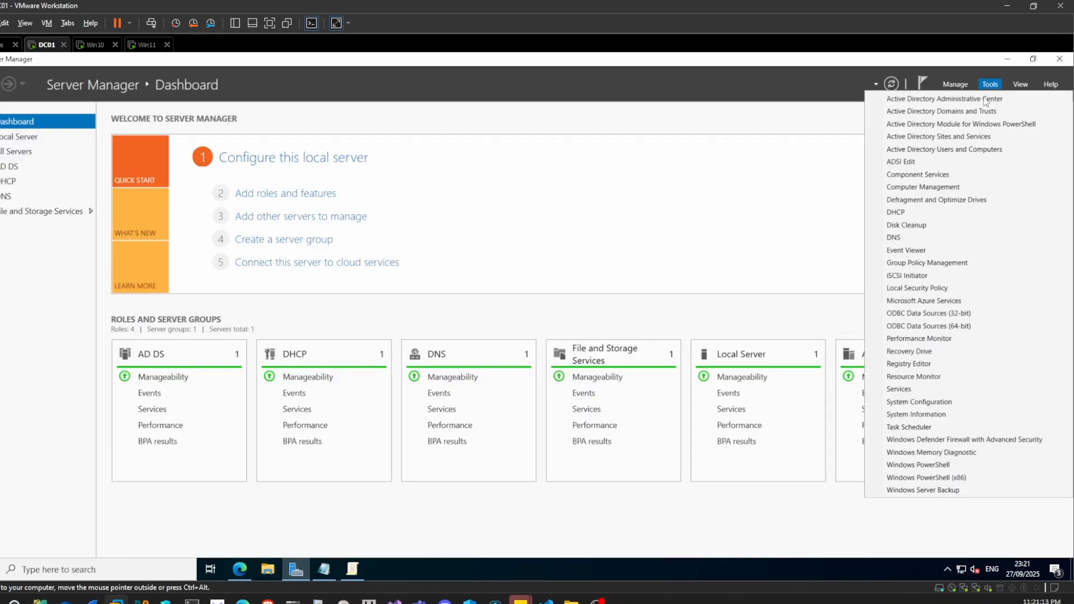
click(937, 263)
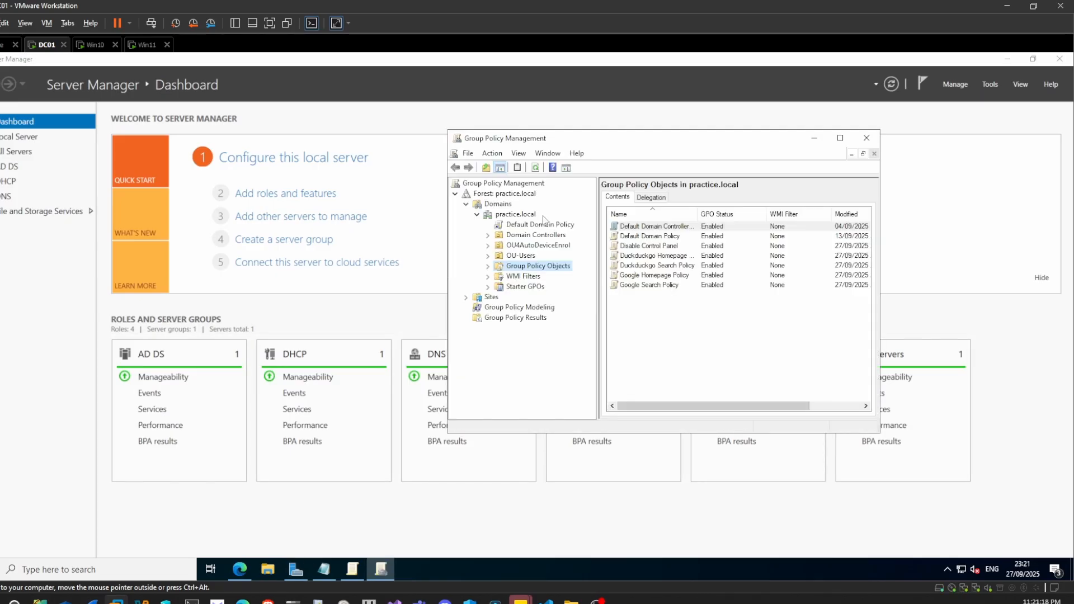
- Open the Duckduckgo Search Policy linked to HR Users under OU-Users for editing
click(488, 256)
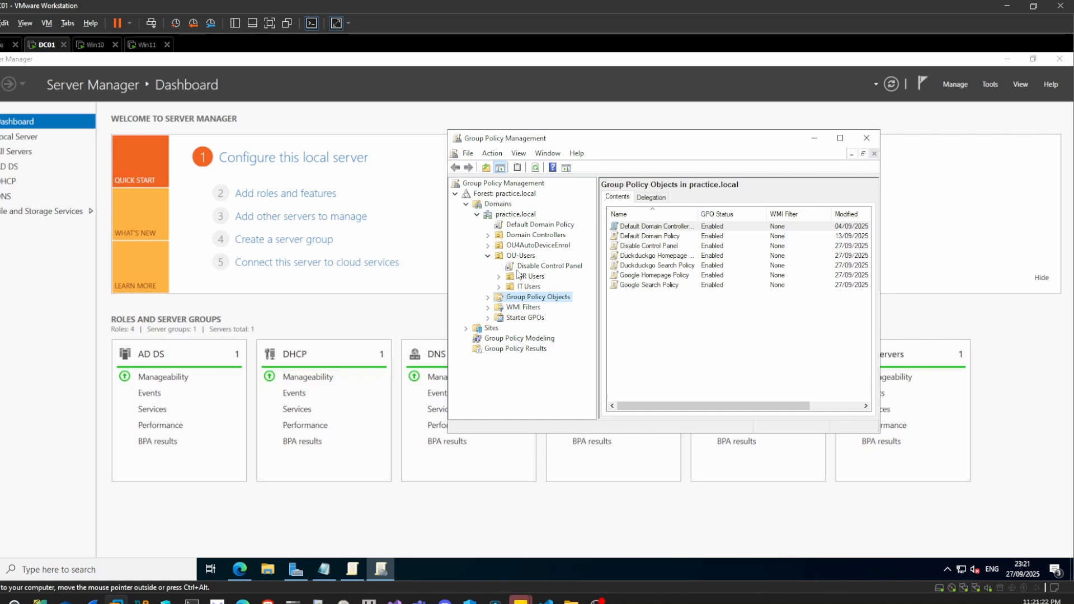
double_click(513, 278)
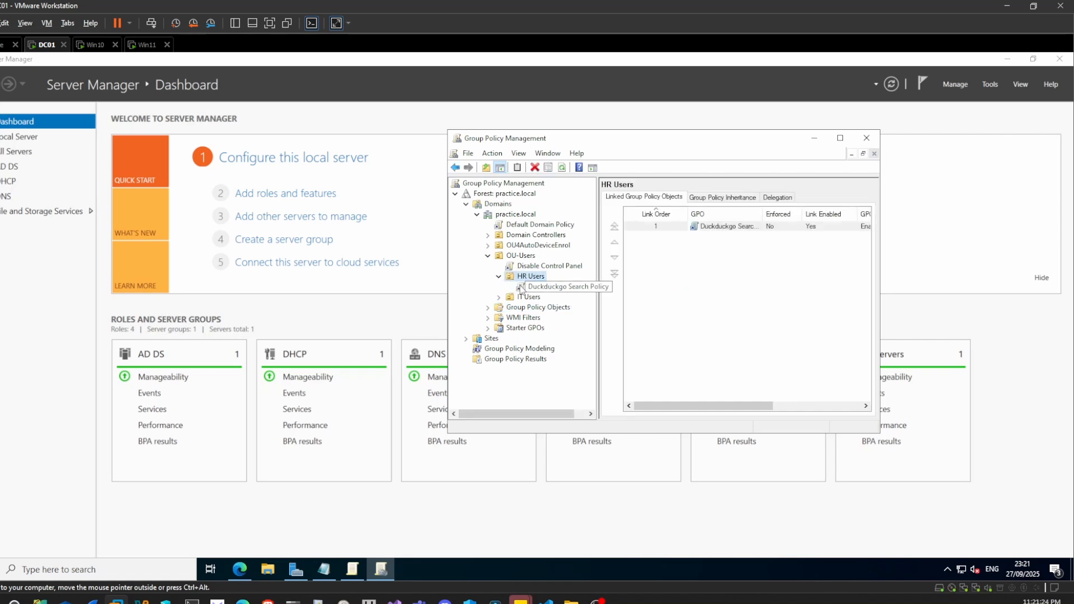
right_click(535, 289)
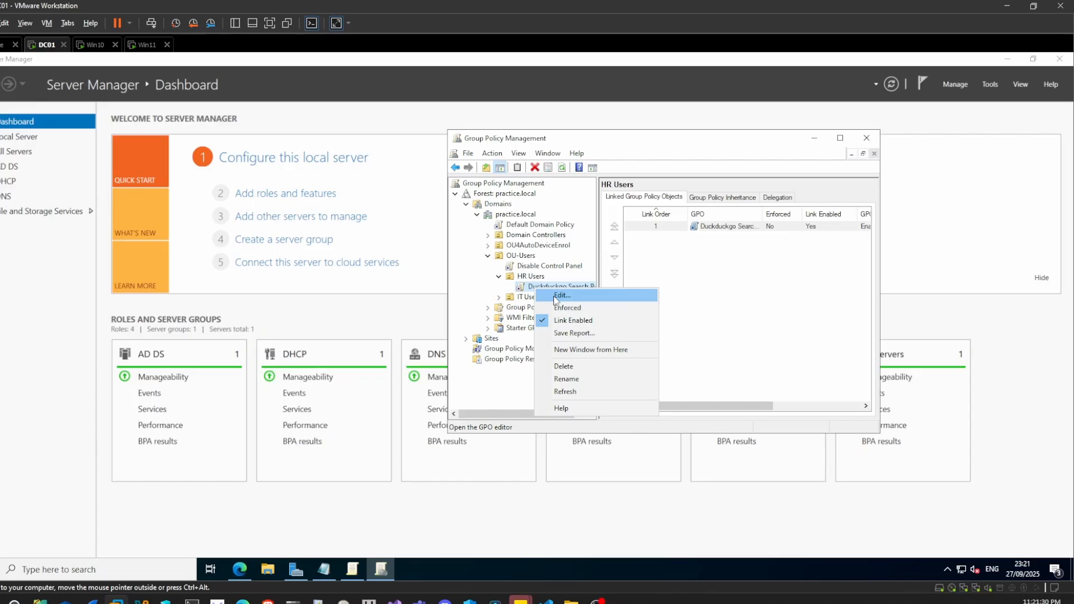
click(556, 299)
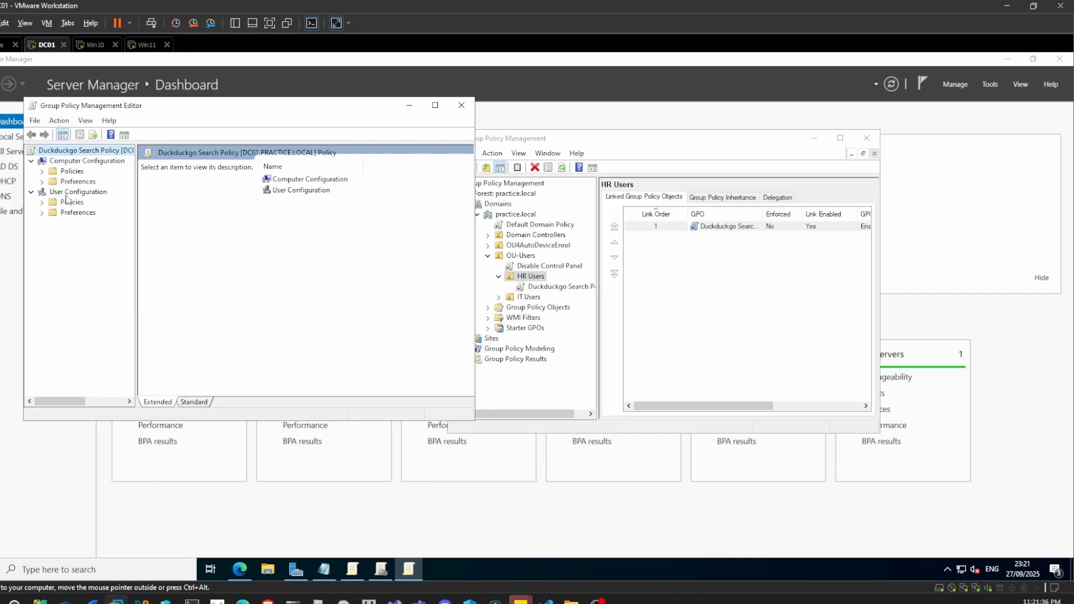
- Open the Default search provider folder under Microsoft Edge in the User Configuration Administrative Templates
click(41, 202)
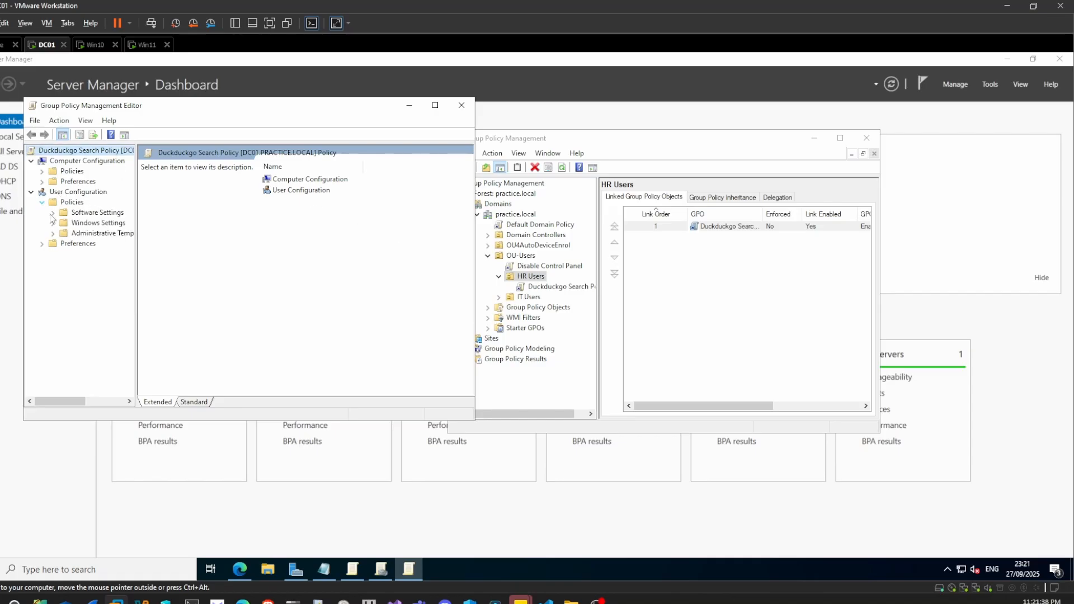
click(52, 233)
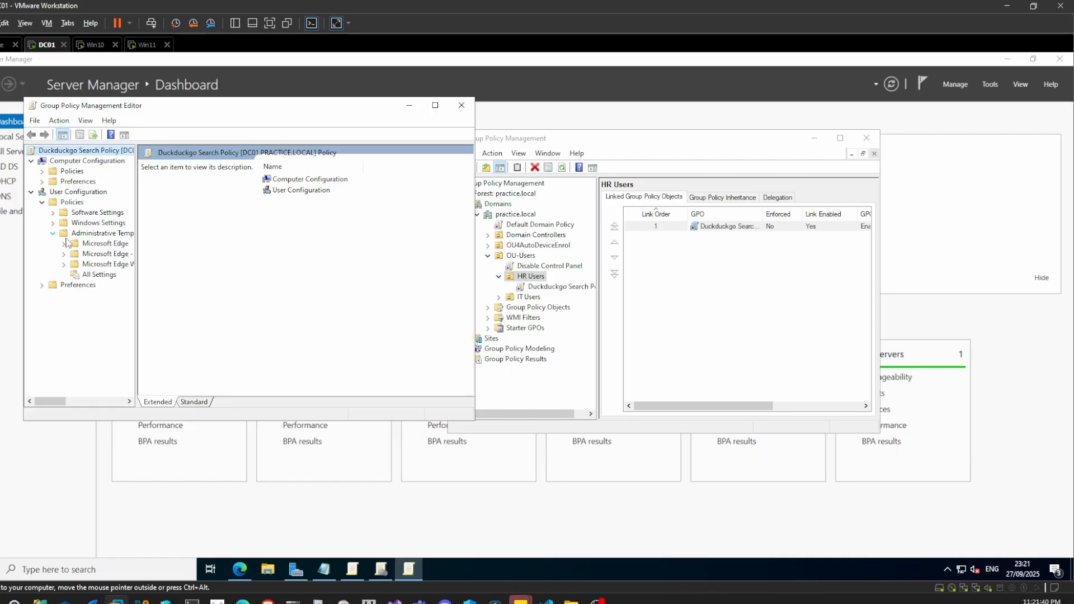
double_click(107, 245)
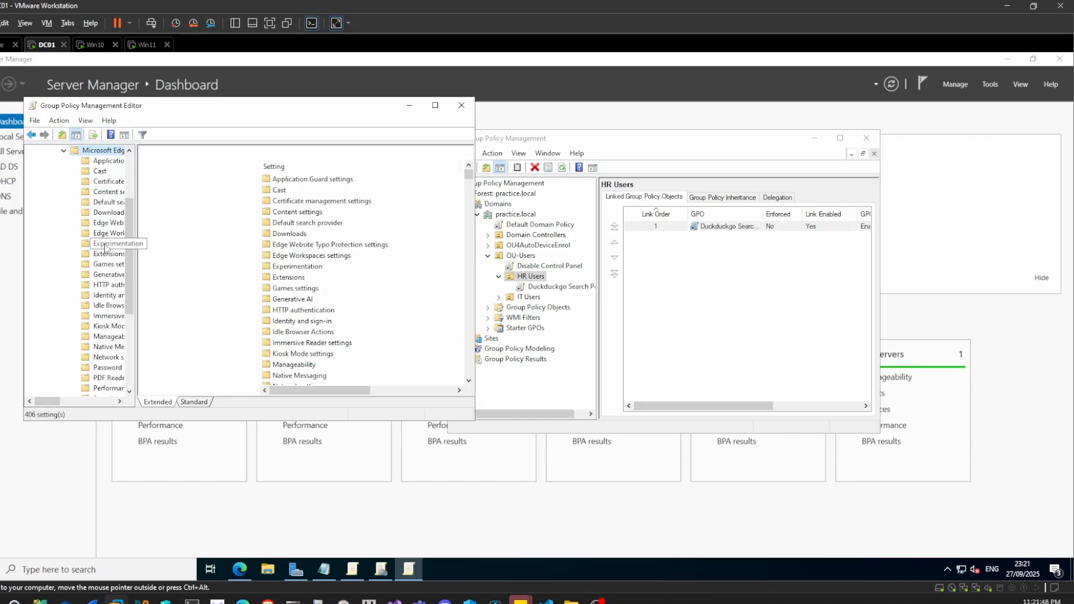
click(285, 225)
double_click(285, 224)
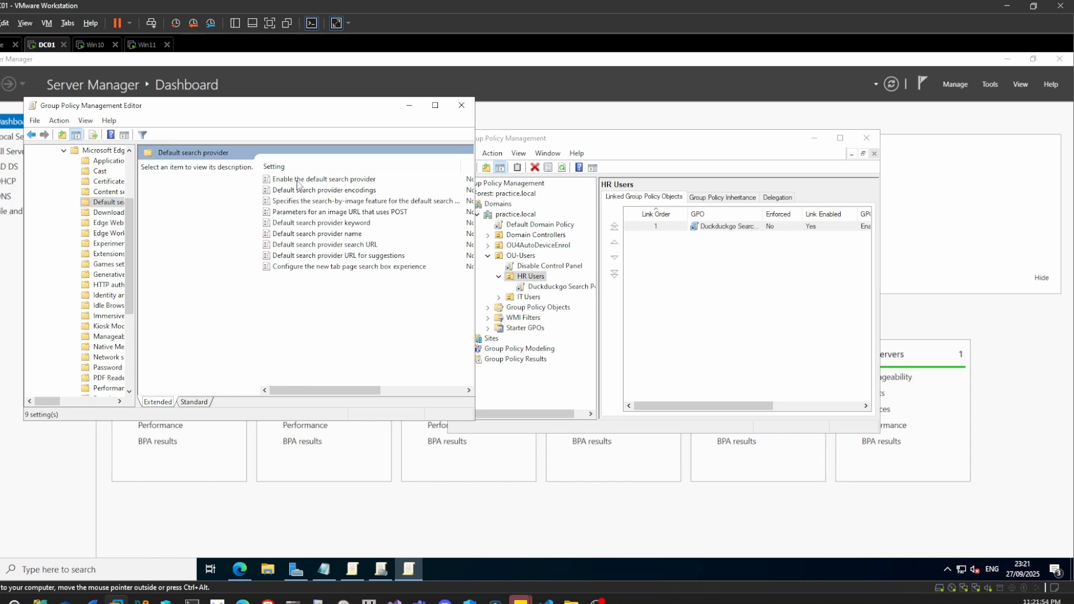
- Set the "Enable the default search provider" policy to Enabled and apply it
double_click(328, 180)
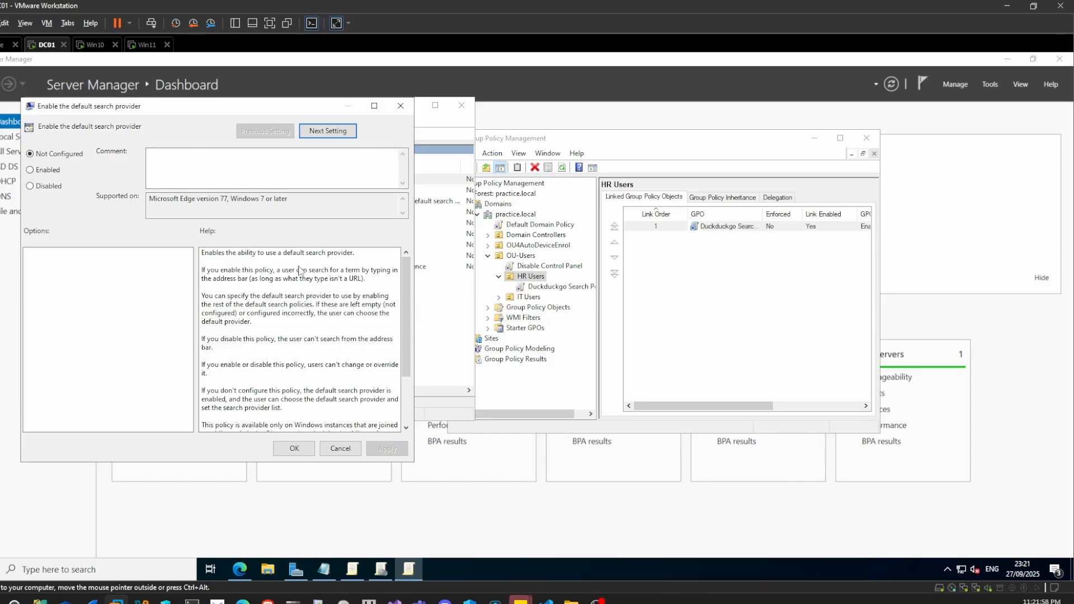
click(54, 171)
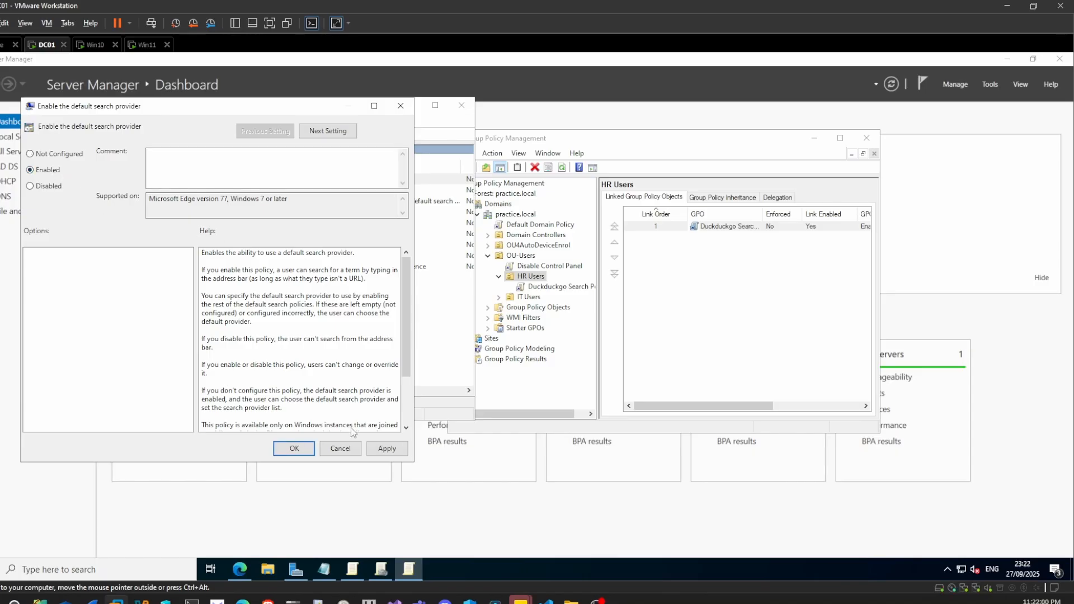
click(394, 450)
click(310, 448)
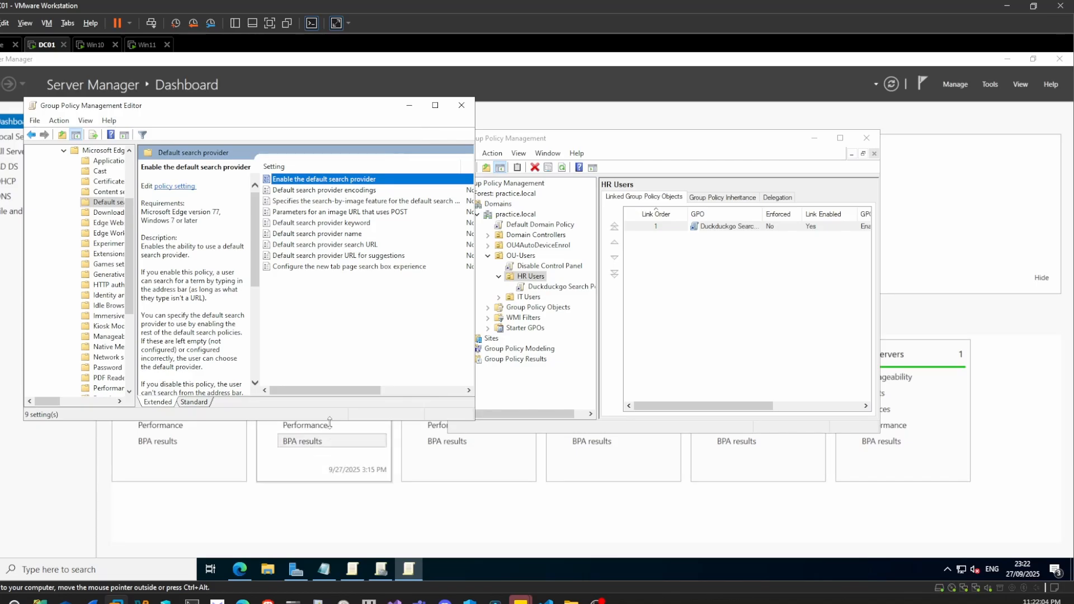
double_click(352, 244)
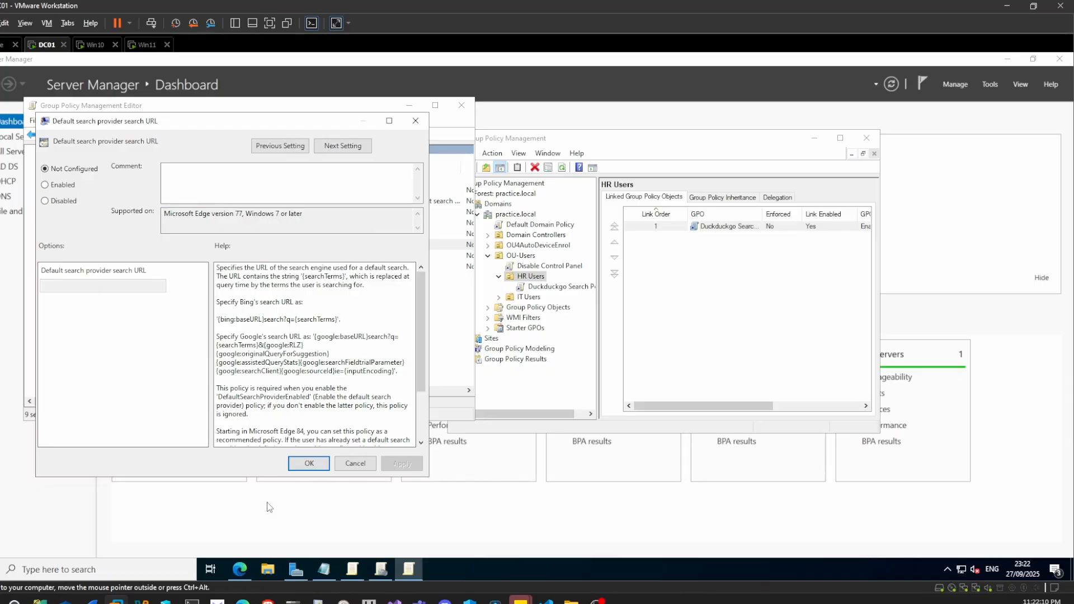
click(55, 187)
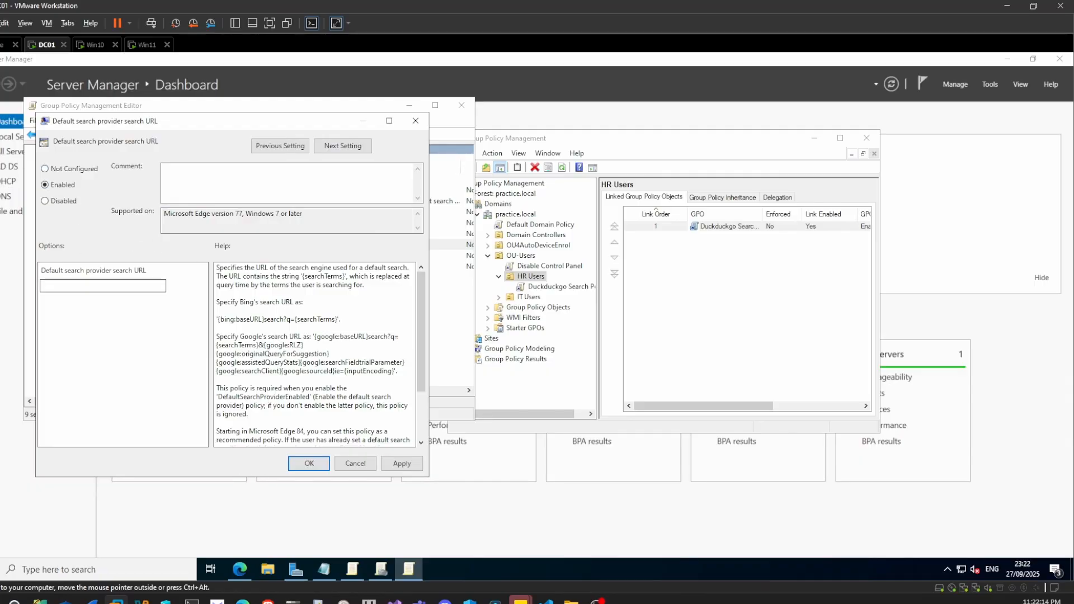
mouse_move(381, 569)
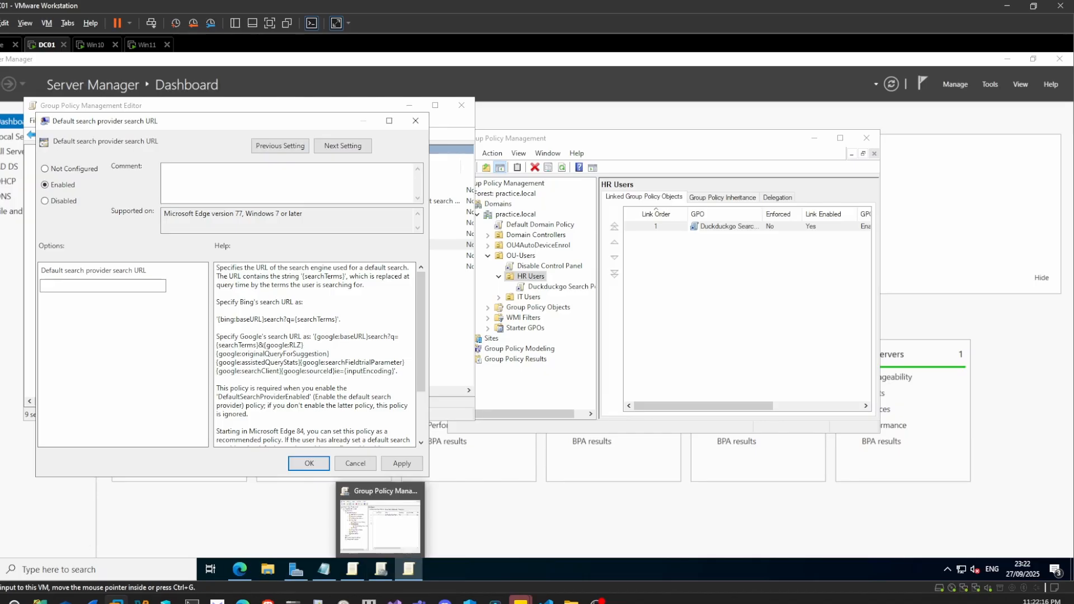
click(314, 570)
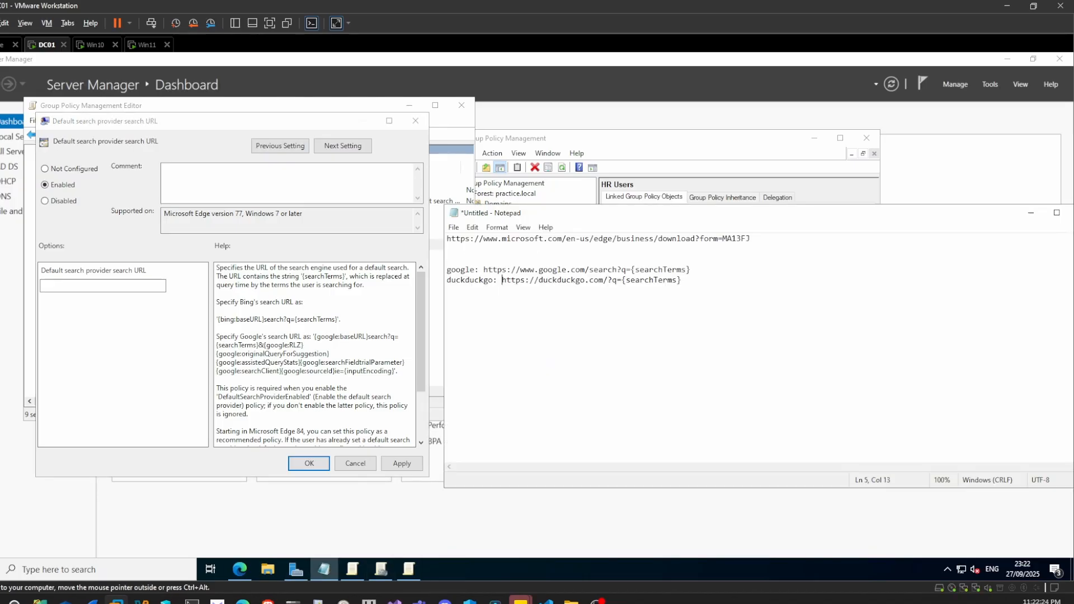
key(shift+Right)
key(shift+Right)
key(shift+Right)
key(shift+Right)
key(shift+Right)
key(shift+Right)
key(shift+Right)
key(shift+Right)
key(shift+Right)
key(shift+Right)
key(shift+Right)
key(shift+Right)
key(shift+Right)
key(shift+Right)
key(shift+Right)
key(shift+Right)
key(shift+Right)
key(shift+Right)
key(shift+Right)
key(shift+Right)
key(ctrl+c)
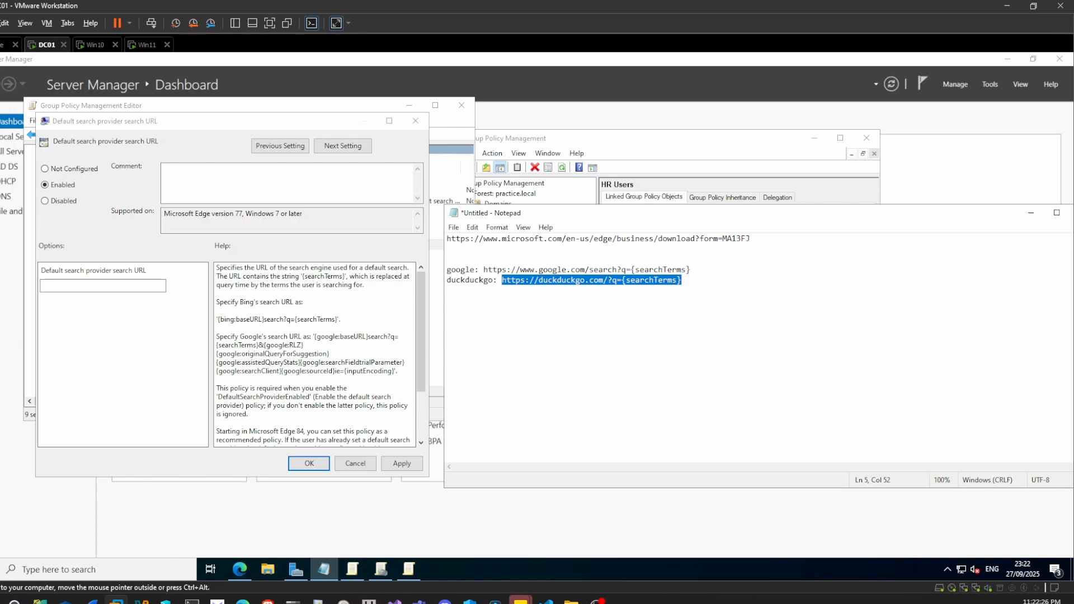
click(144, 287)
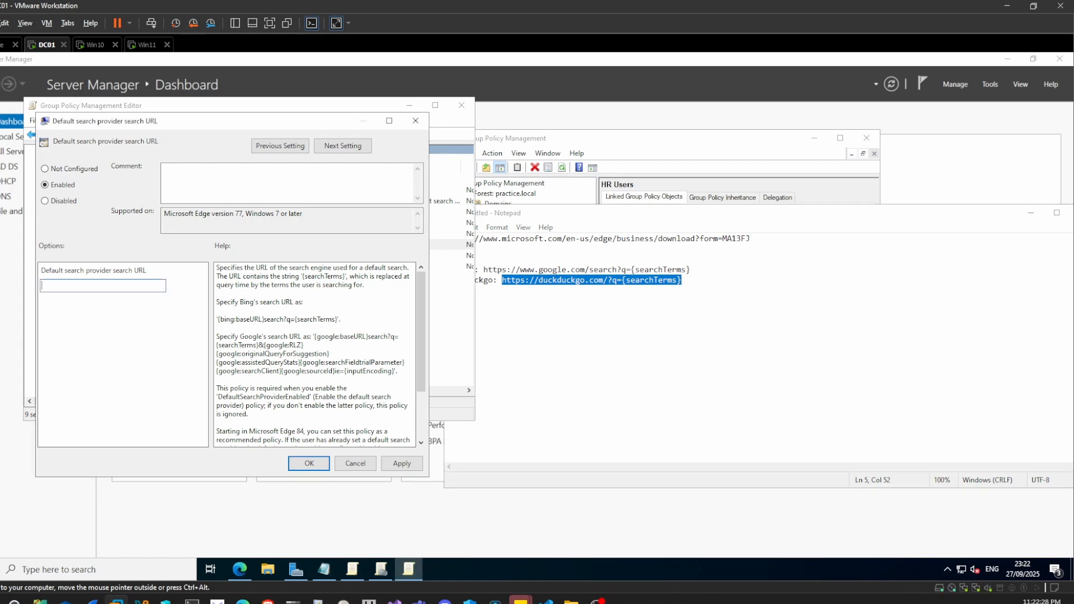
key(ctrl+v)
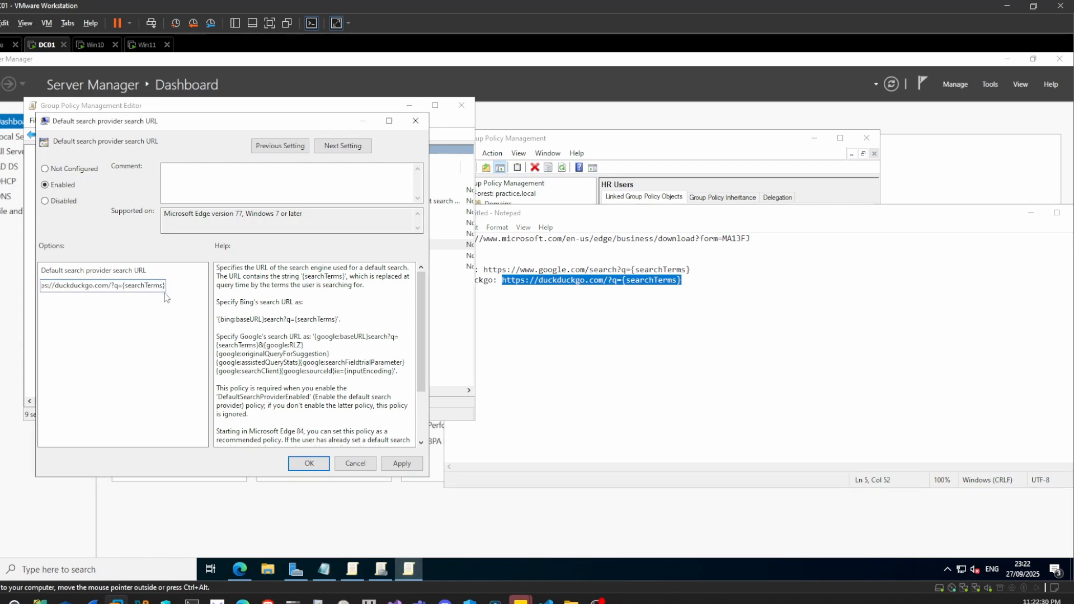
click(395, 465)
click(309, 463)
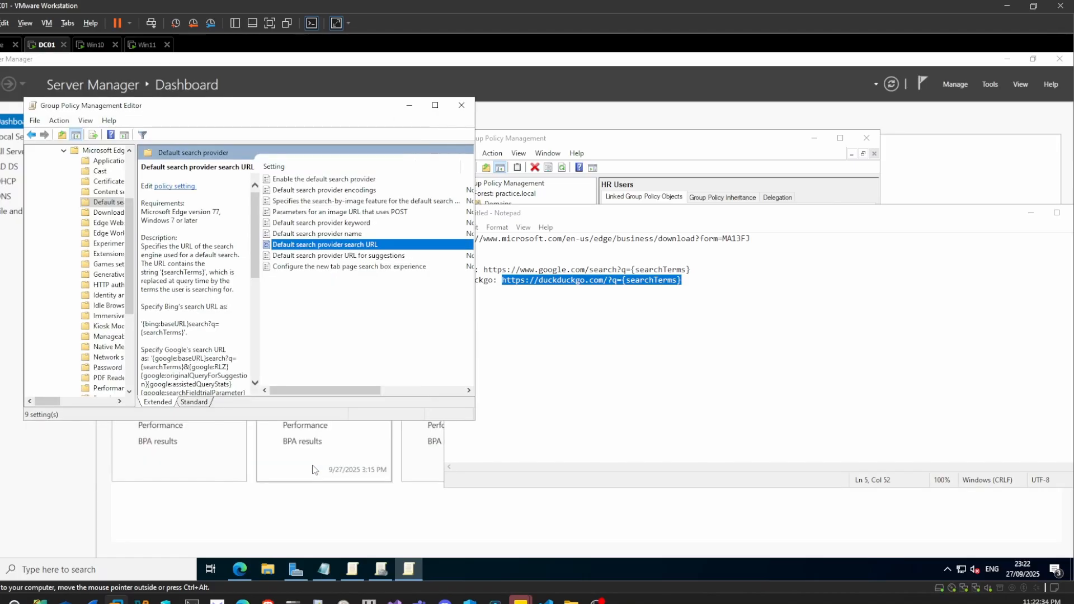
click(462, 105)
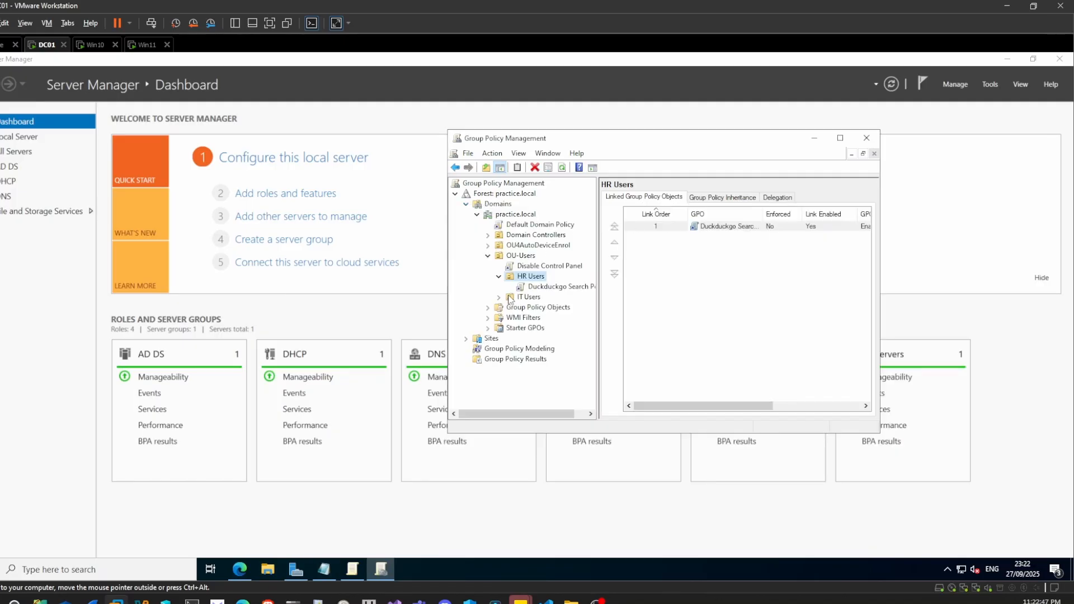
- Open the Google Search Policy linked to IT Users for editing, cancelling the saving of the virtual machine state
double_click(510, 297)
click(537, 308)
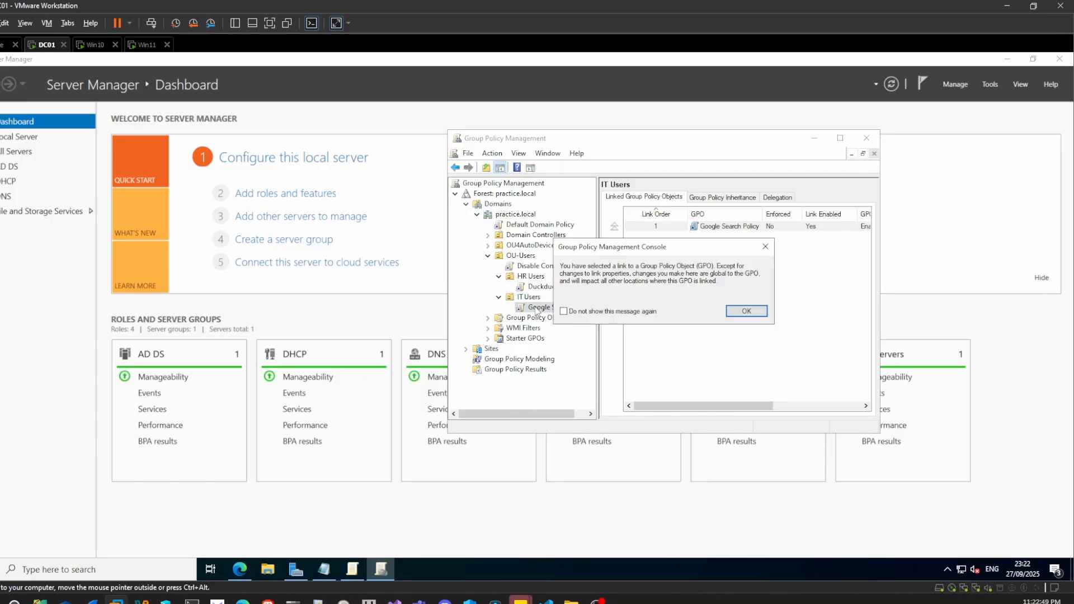
key(Return)
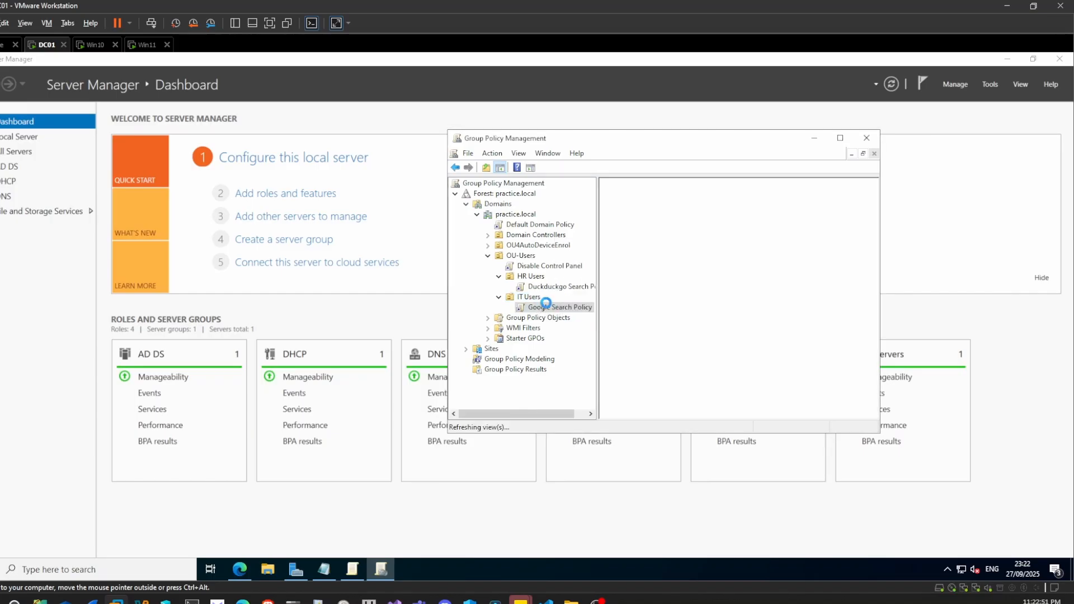
right_click(550, 308)
click(563, 314)
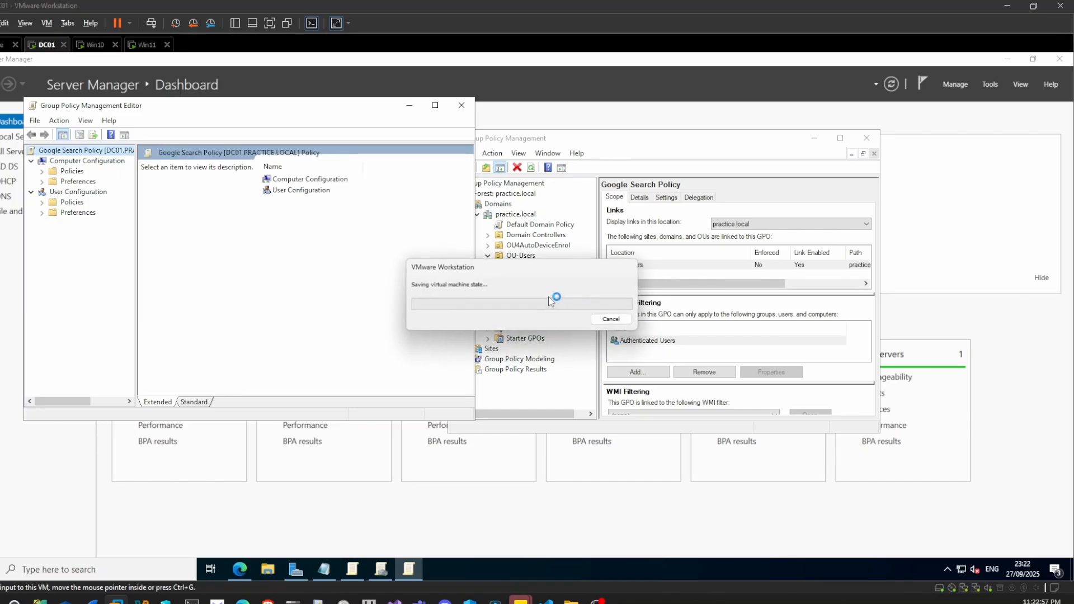
click(596, 320)
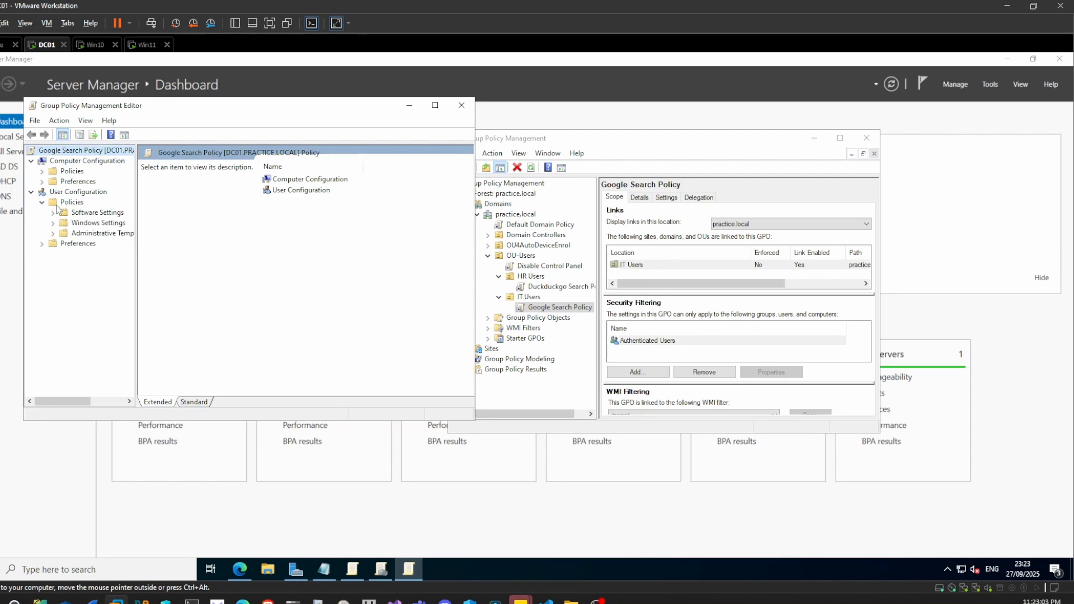
- Open the Default search provider folder under Microsoft Edge in the Google Search Policy's User Configuration Administrative Templates
click(58, 234)
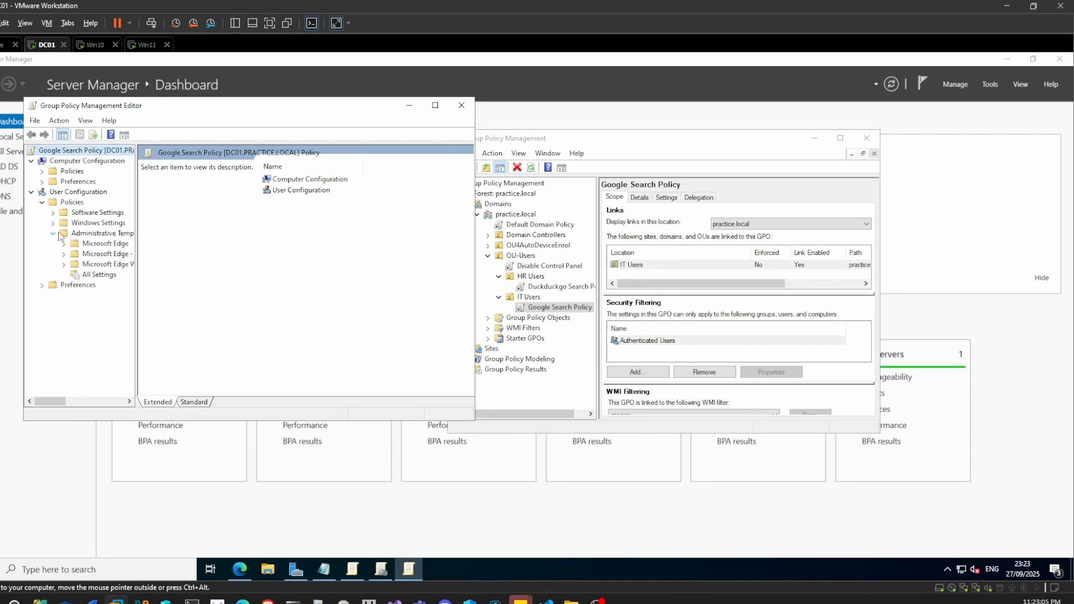
double_click(104, 248)
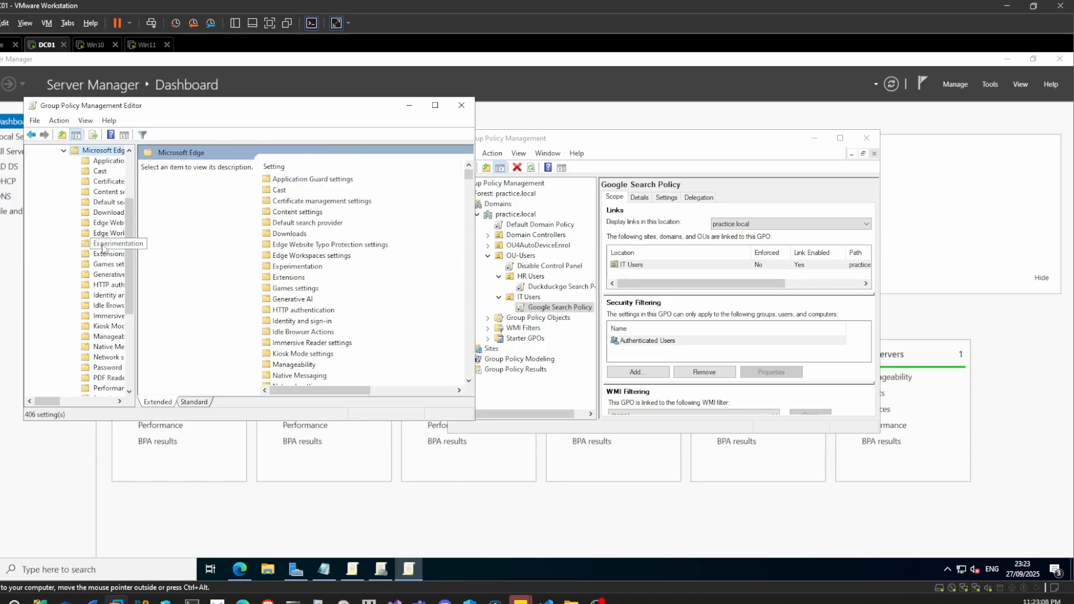
double_click(296, 224)
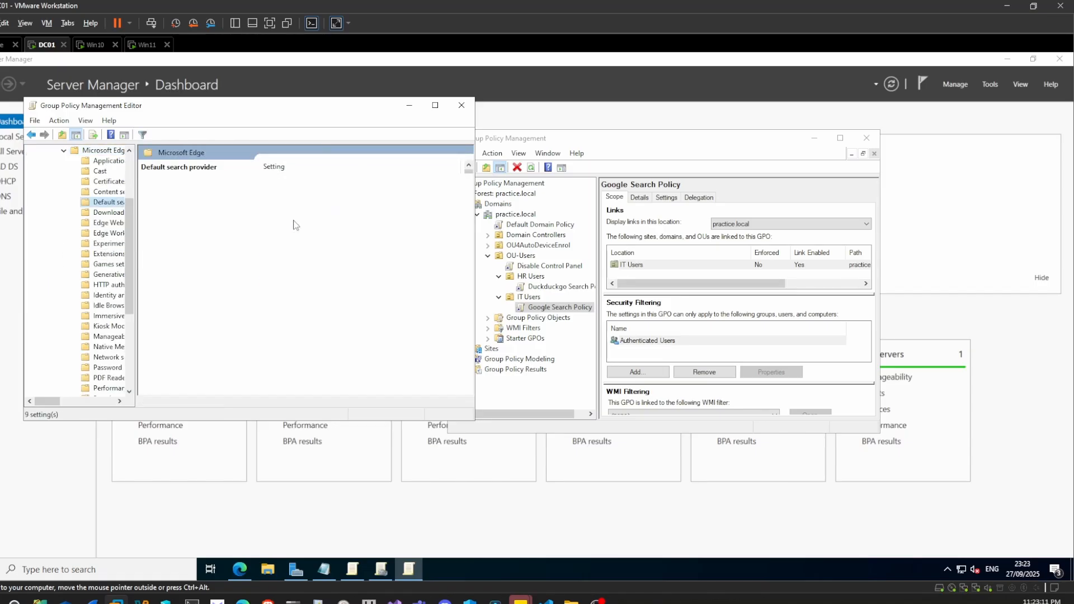
- Set the "Enable the default search provider" policy to Enabled in the Google Search Policy and apply it
double_click(301, 180)
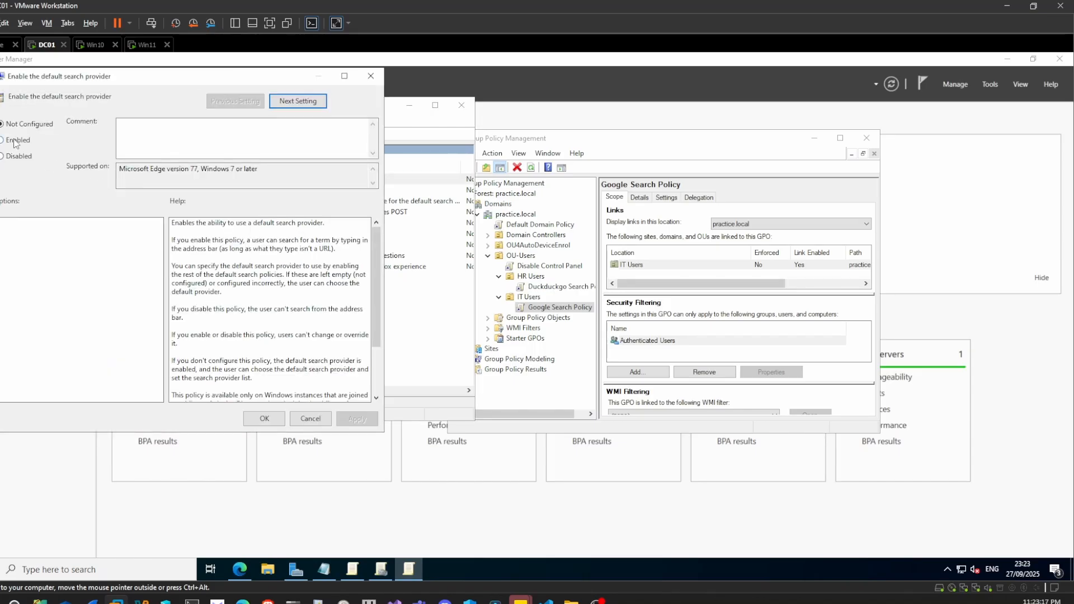
click(17, 141)
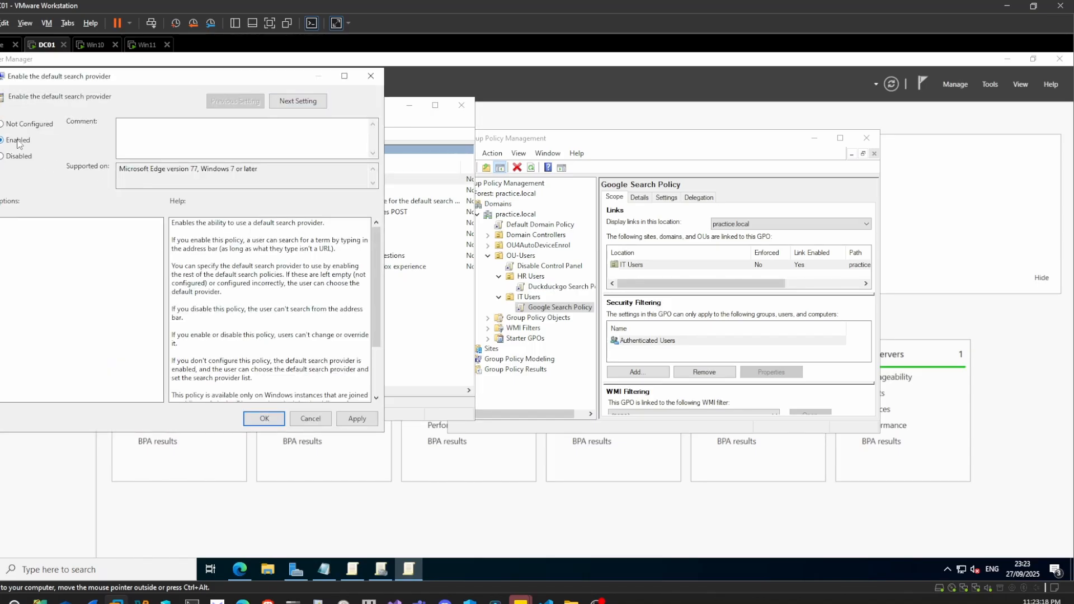
click(264, 418)
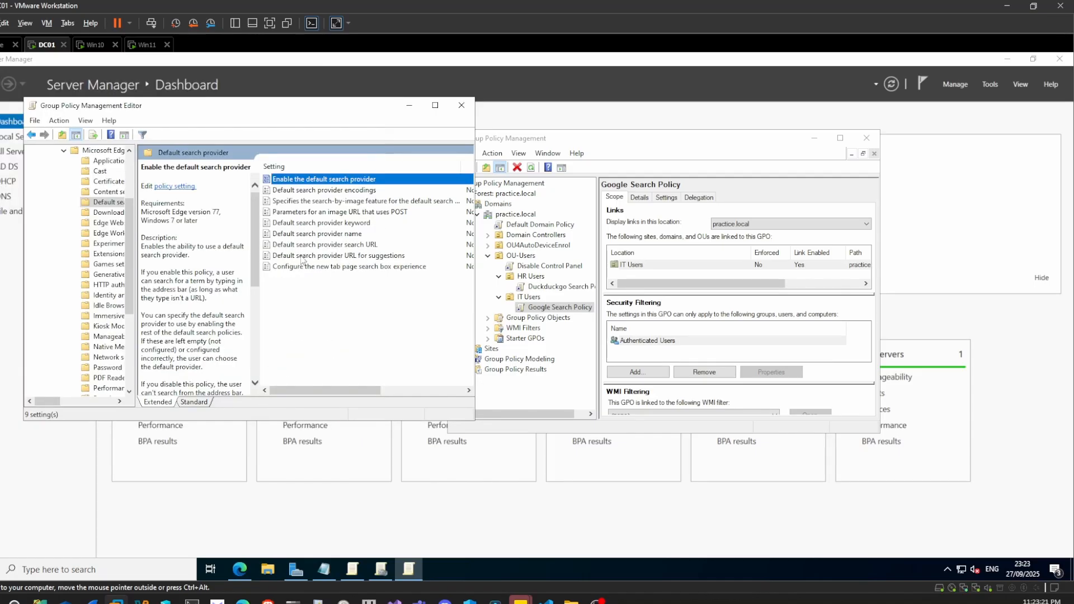
double_click(369, 245)
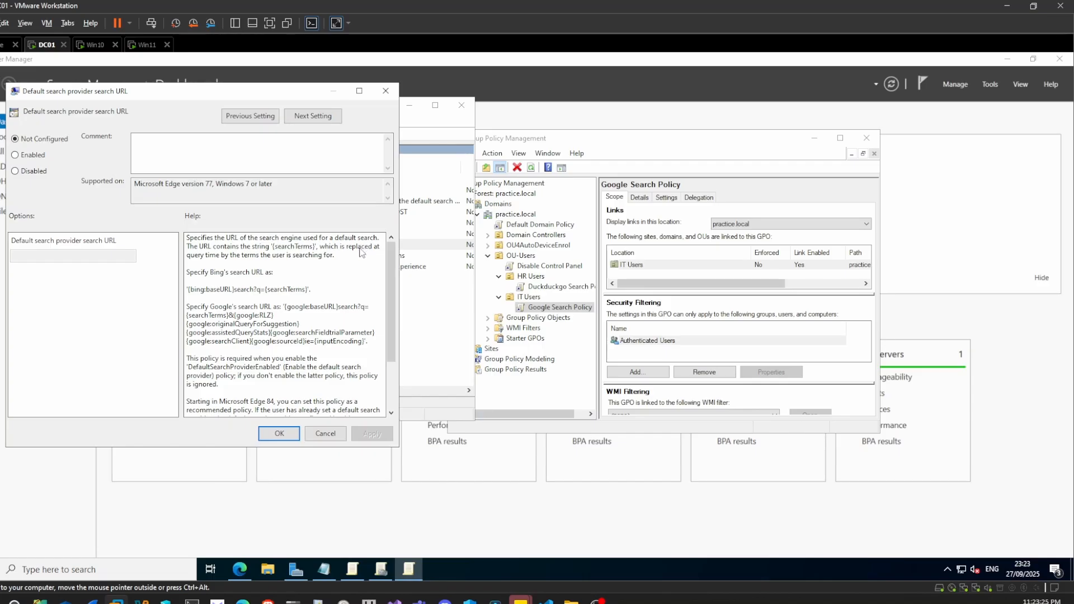
click(35, 156)
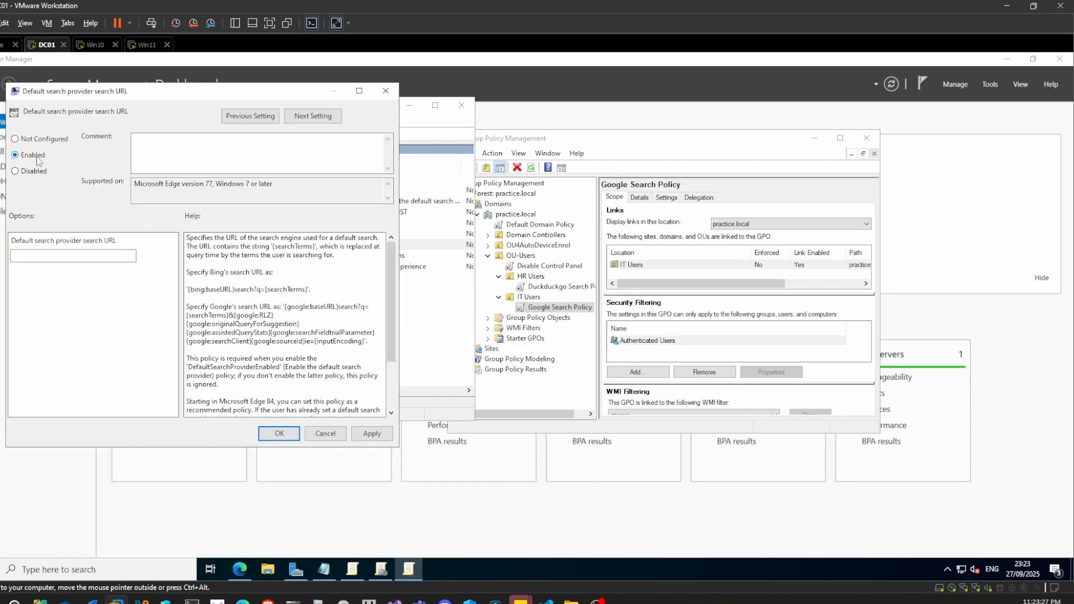
click(323, 570)
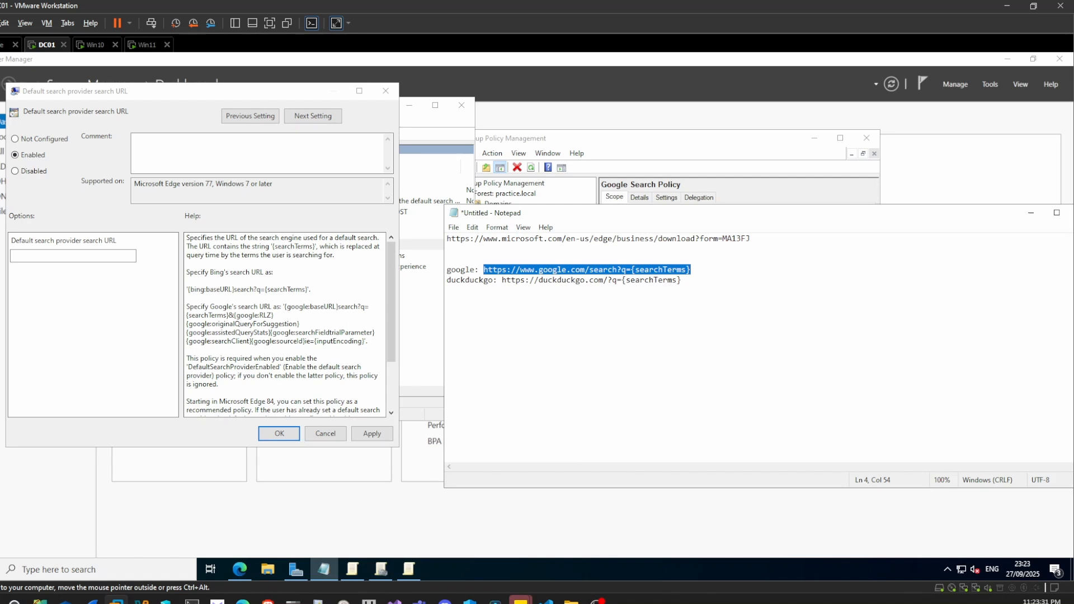
click(1031, 213)
click(73, 256)
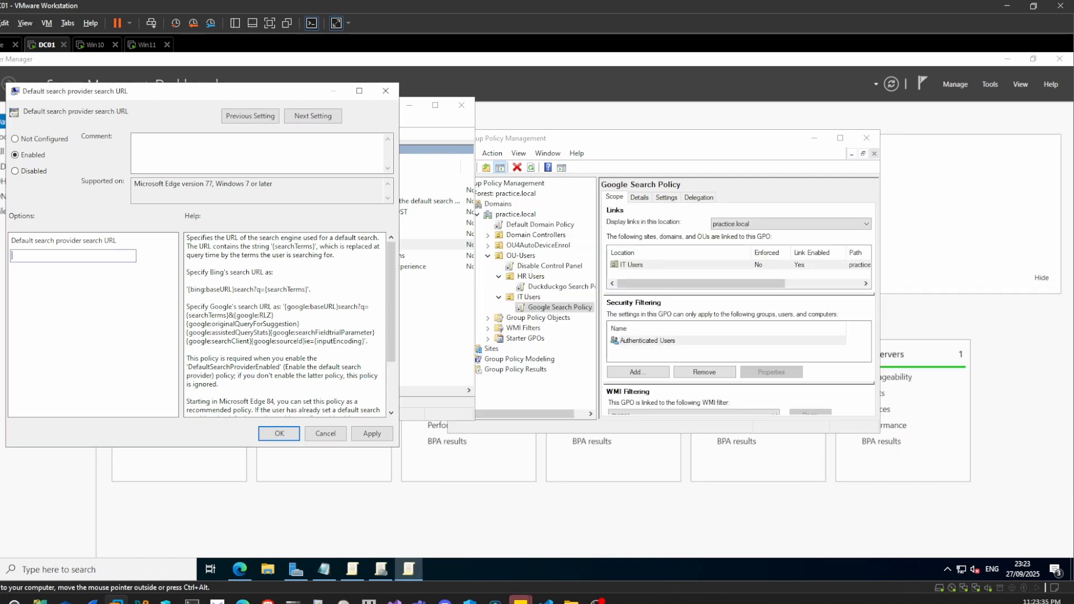
text(https://www.google.com/search?q={searchTerms})
click(370, 434)
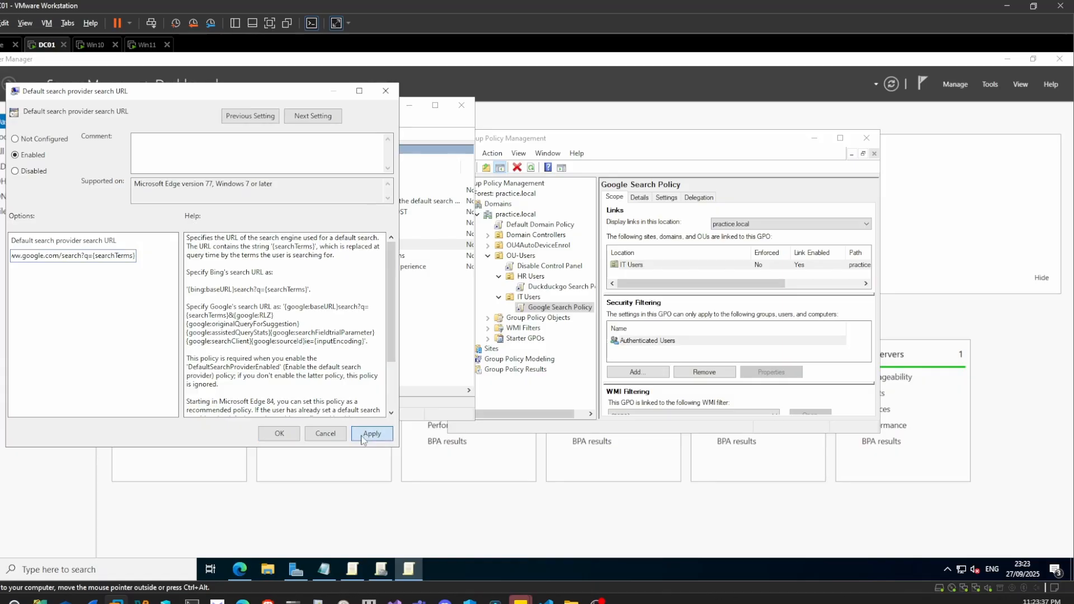
click(282, 435)
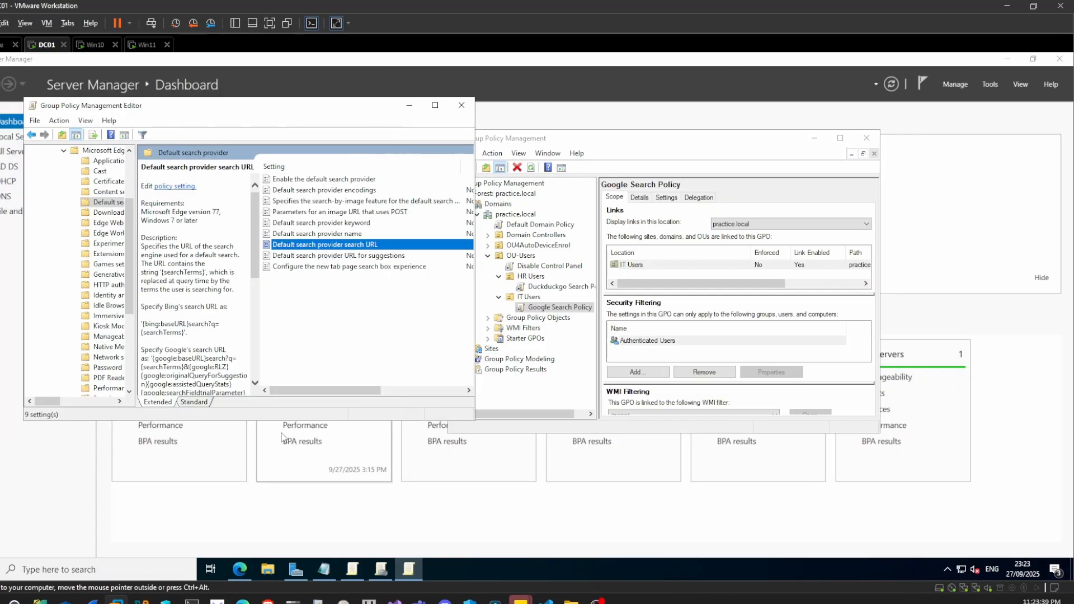
click(461, 107)
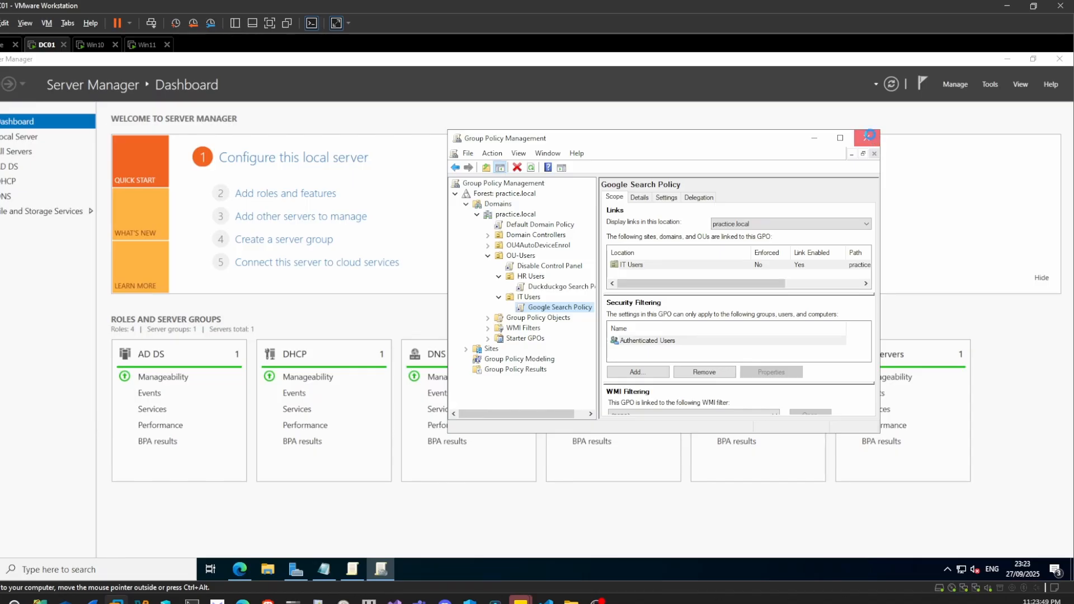
click(867, 139)
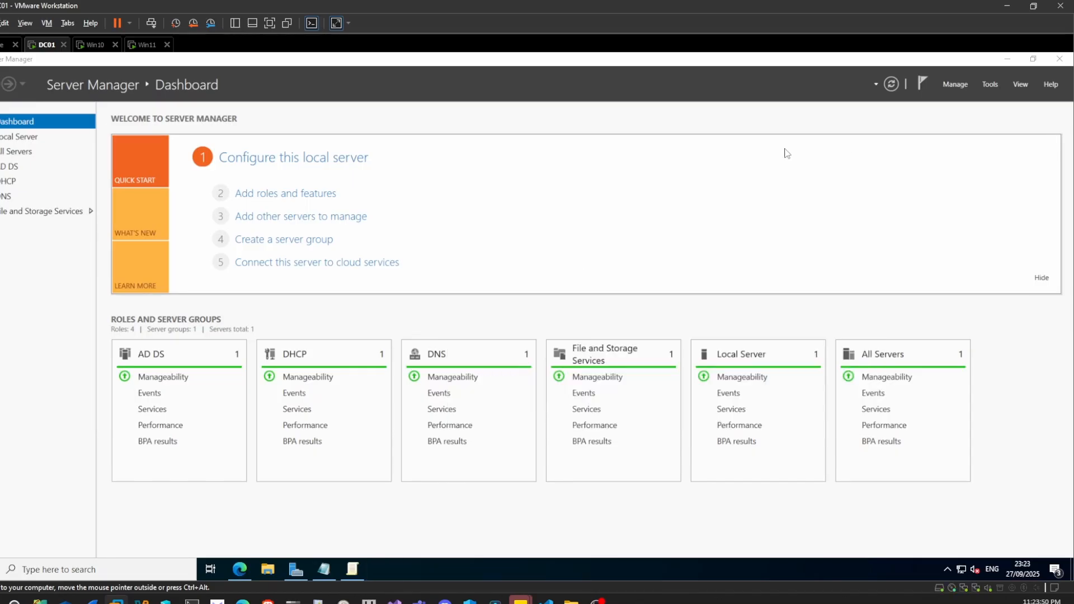
- Switch to the Win10 virtual machine and sign in to the domain user's session with the account password
click(95, 46)
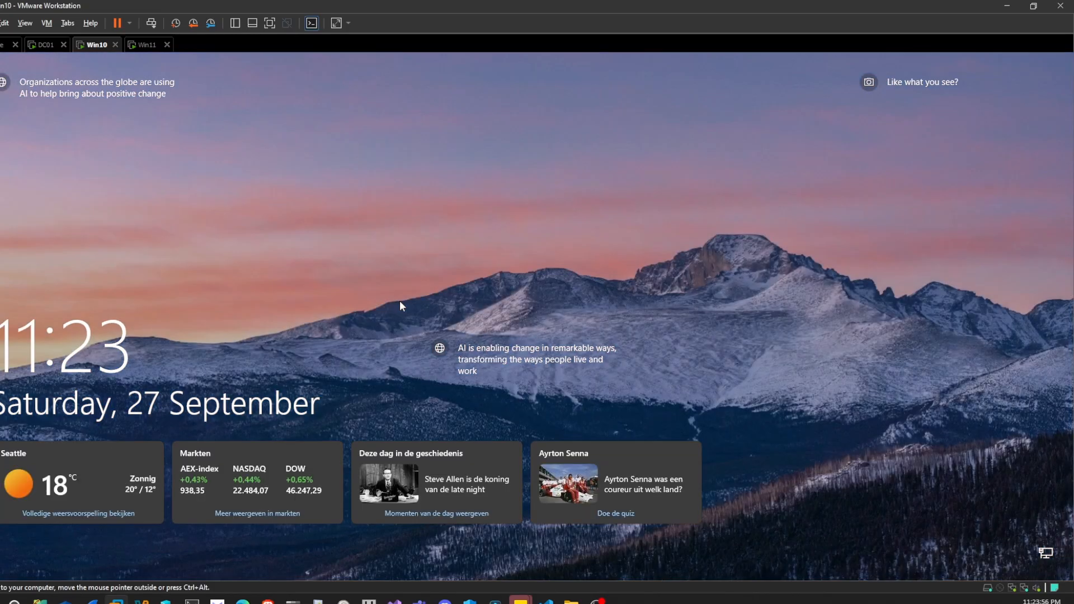
click(400, 306)
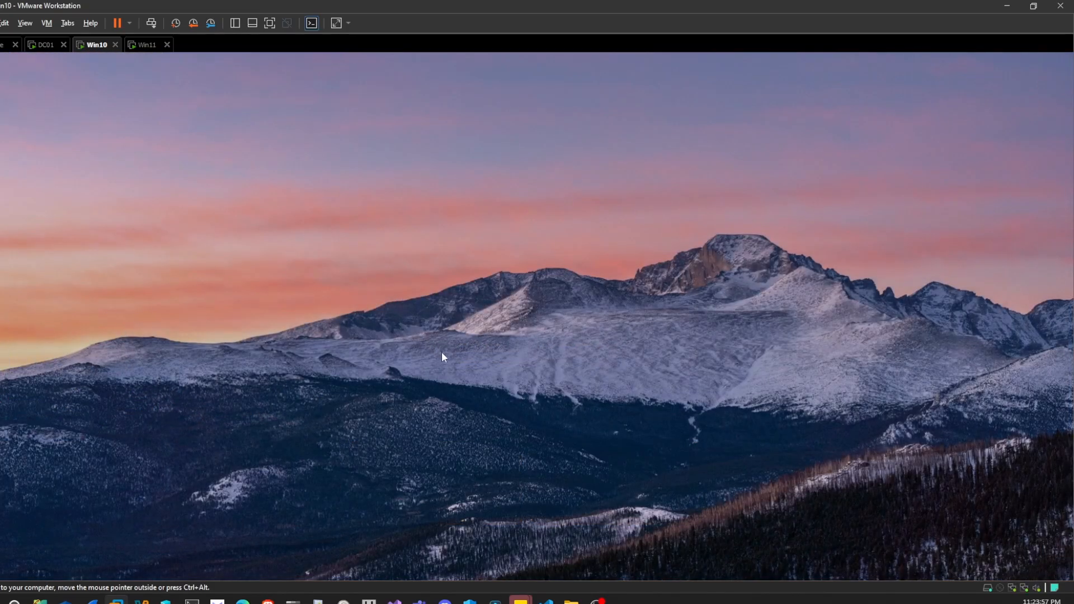
click(314, 267)
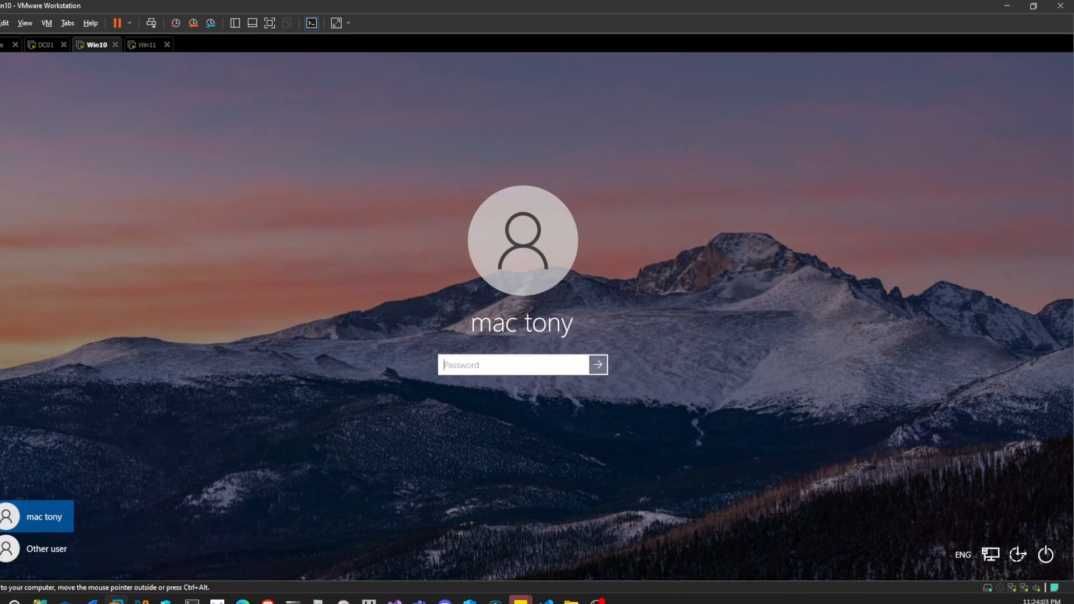
text(••••••••••)
key(Return)
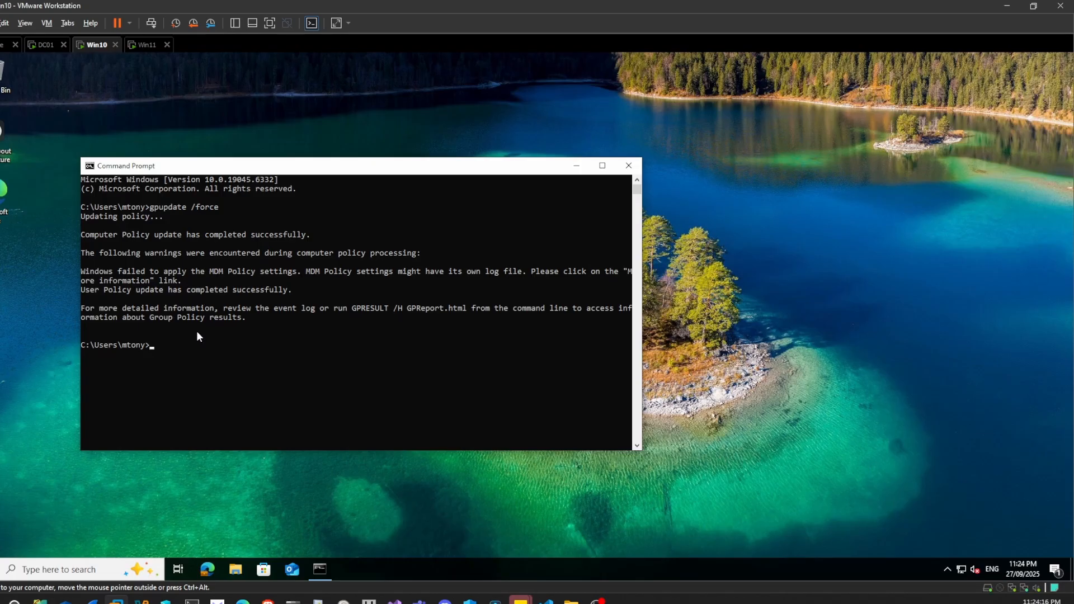
- Rerun gpupdate /force in the Command Prompt on the Win10 client
click(194, 350)
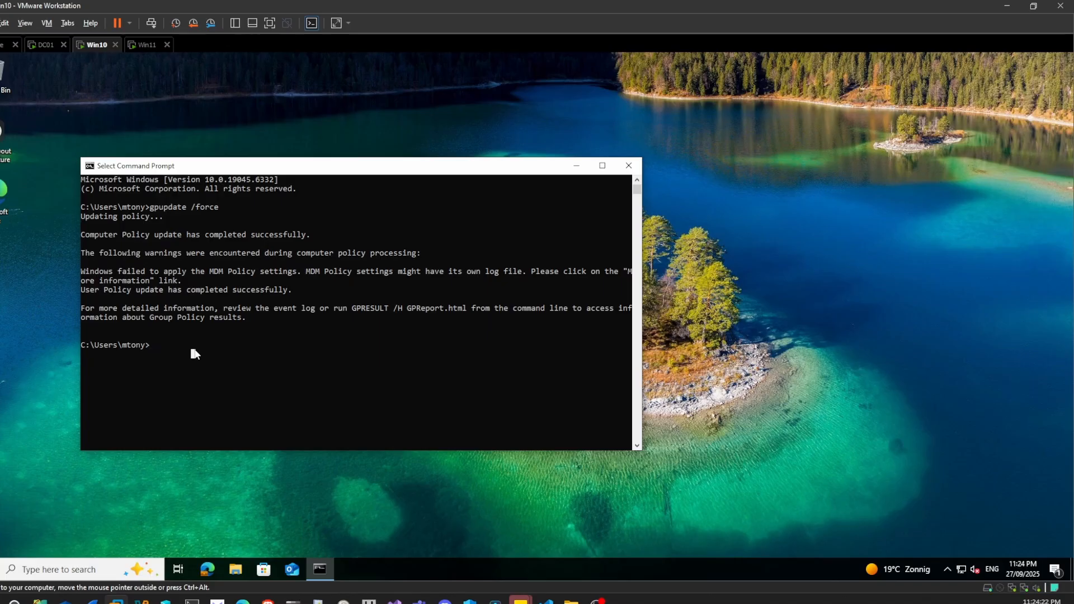
key(Up)
key(Return)
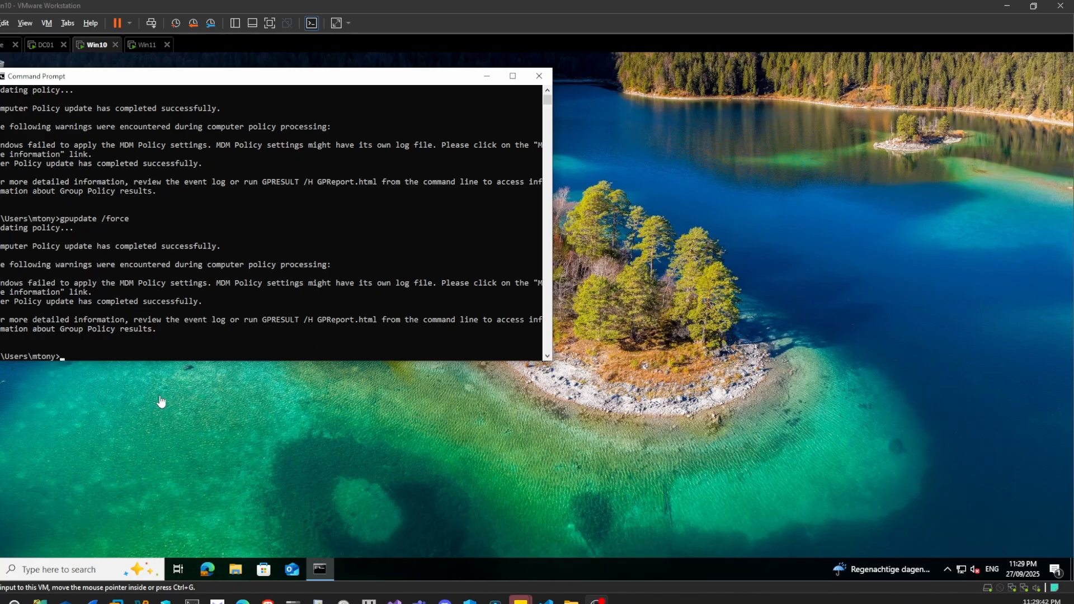
- Open Microsoft Edge on the Win10 client and search for "dwe" from the address bar to check the default search provider
click(208, 570)
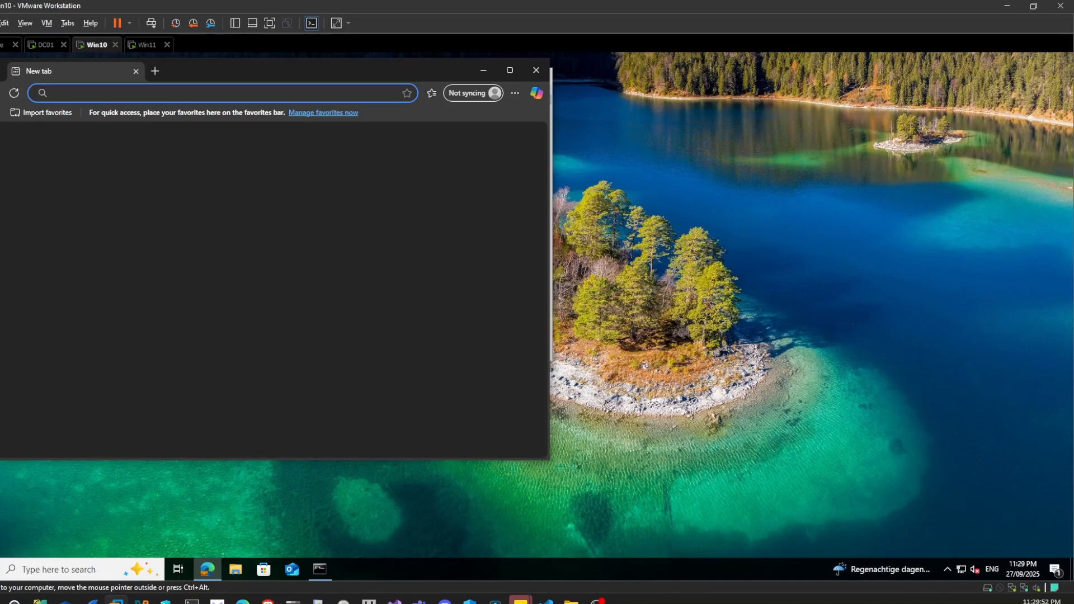
text(dwe)
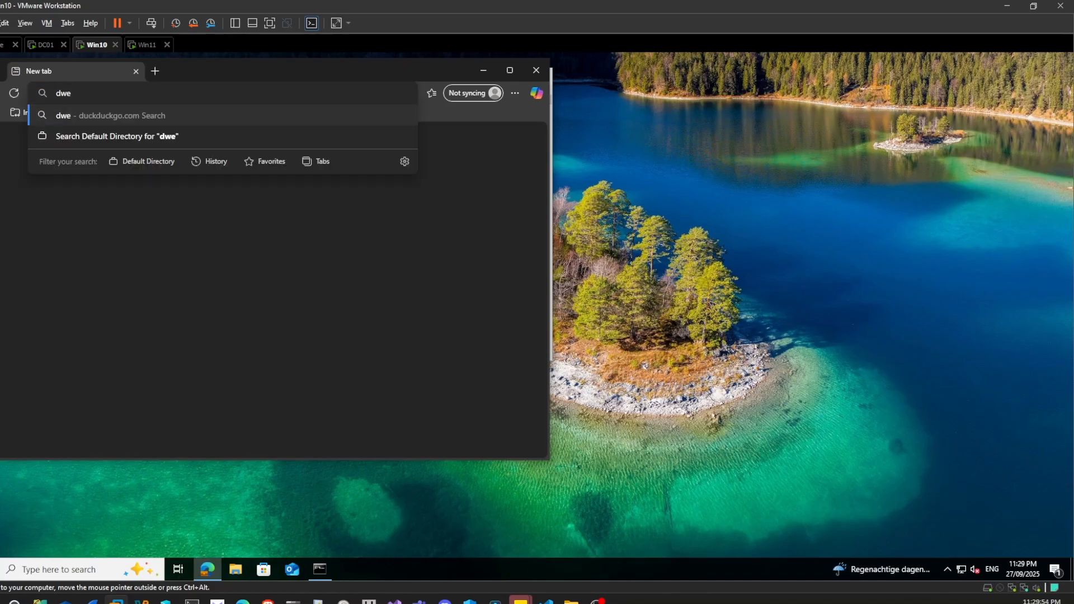
key(Return)
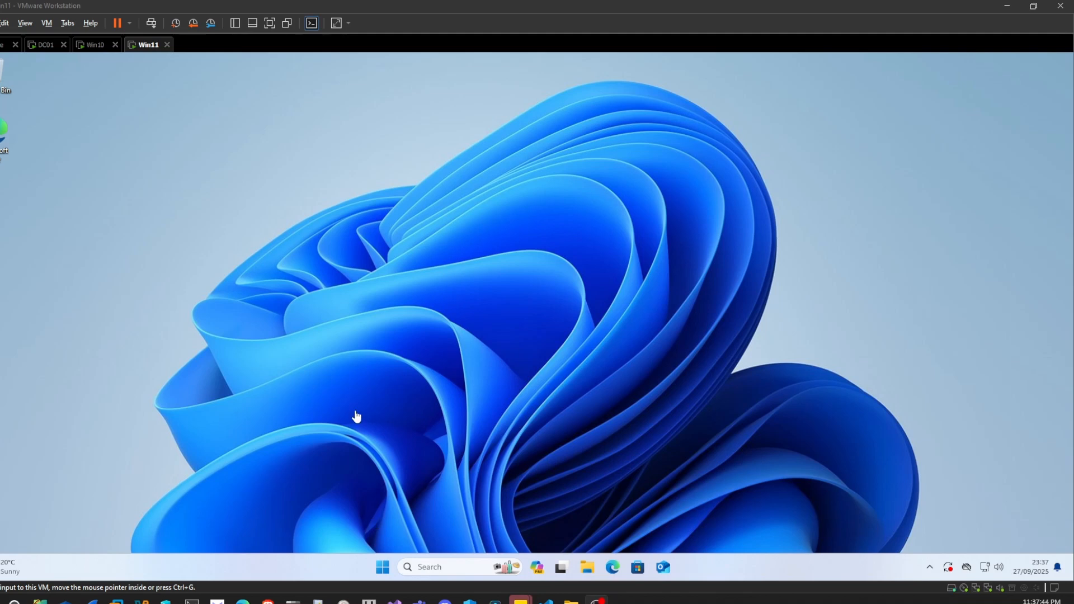
- Open Command Prompt on the Win11 client and run gpupdate /force
click(384, 567)
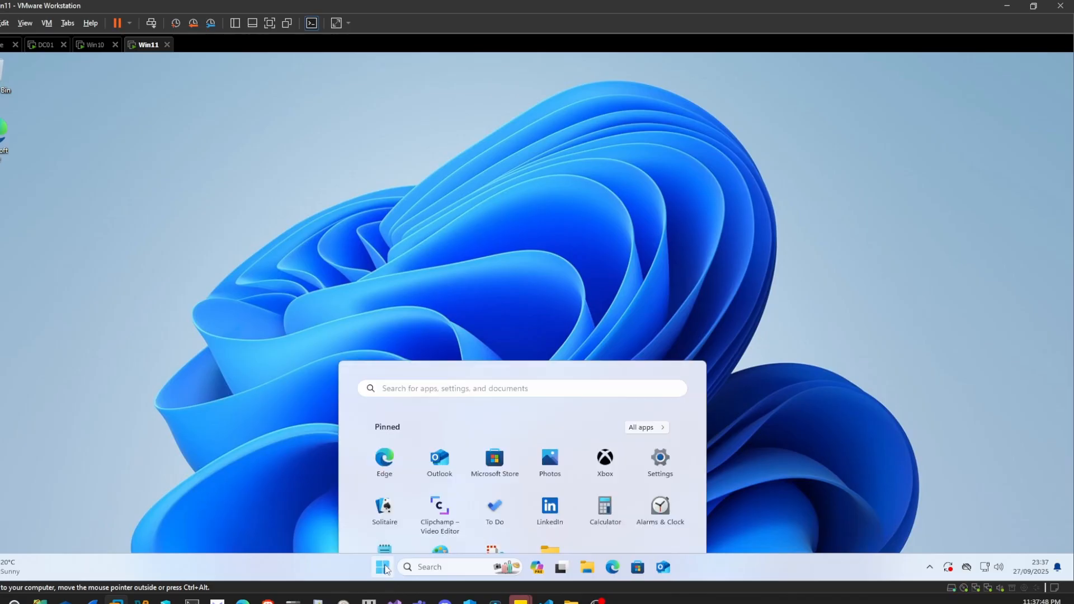
text(cmd)
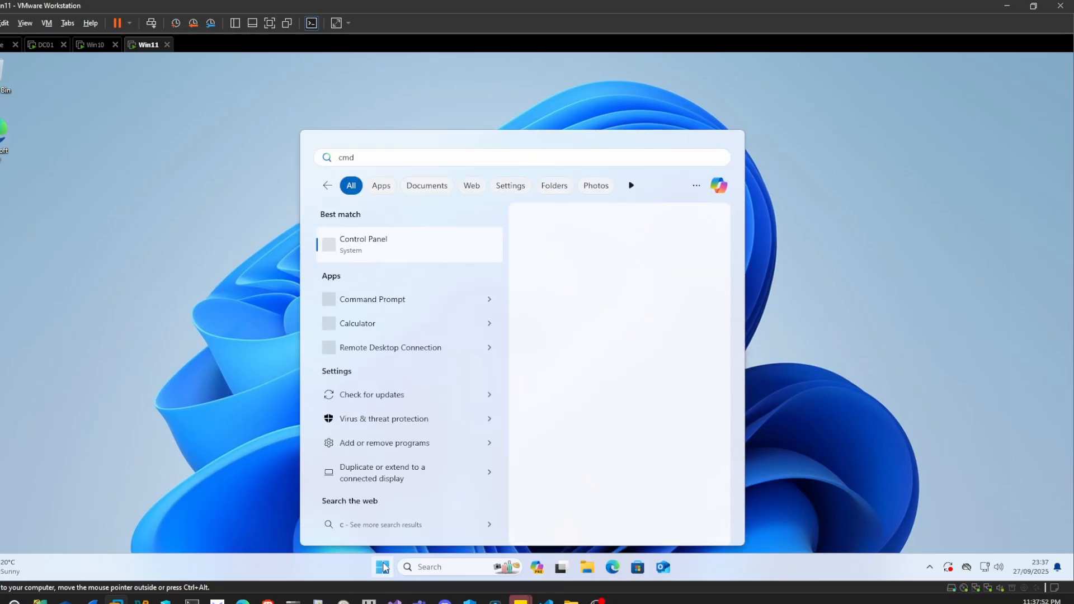
key(Return)
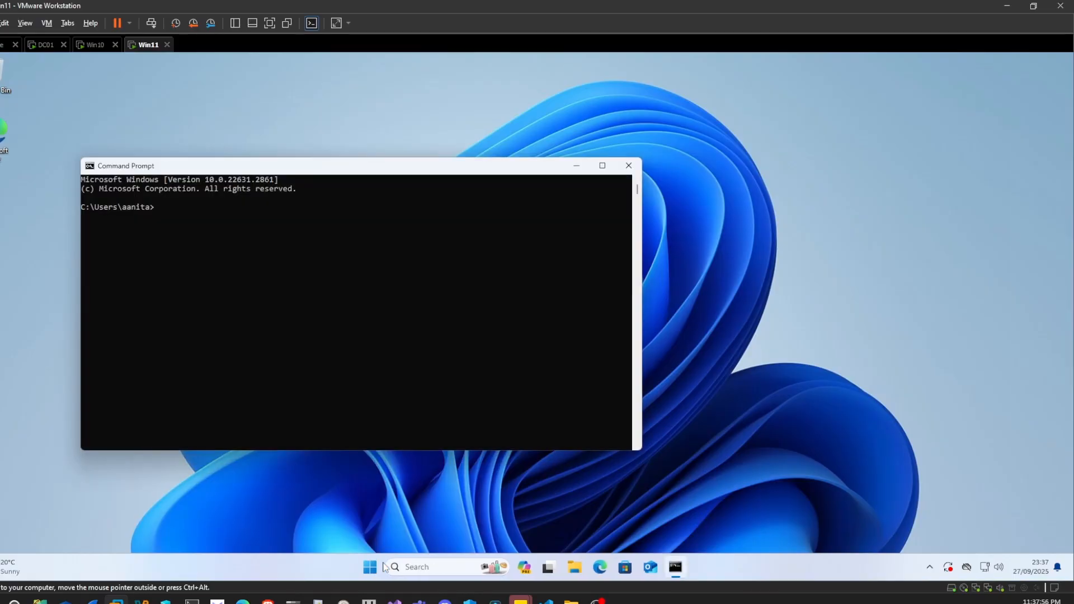
text(gpupdate /force)
key(Return)
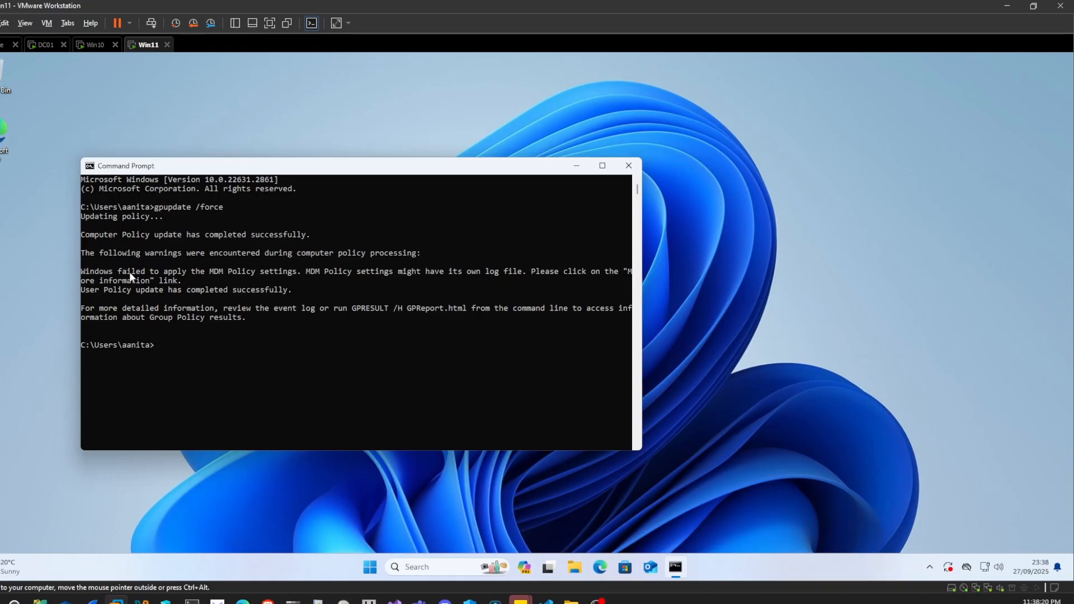
drag(287, 330, 121, 273)
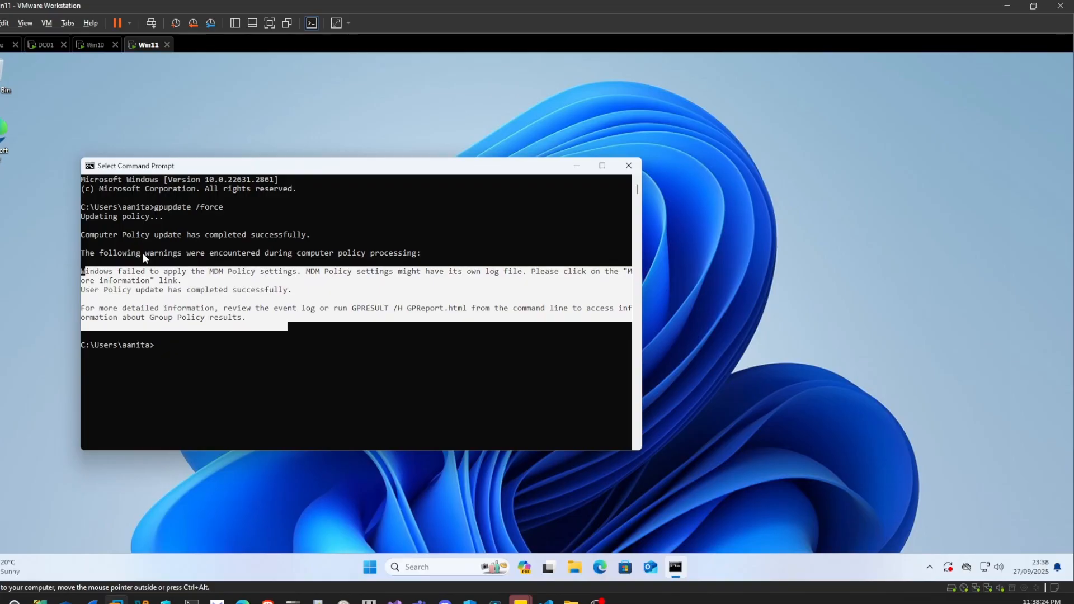
double_click(144, 255)
double_click(136, 235)
click(151, 235)
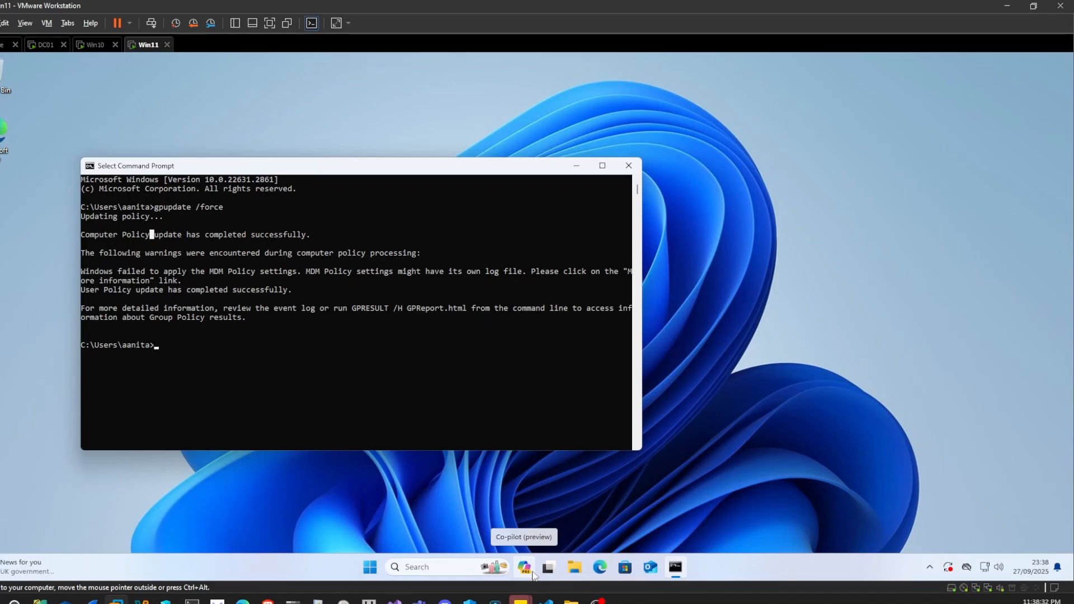
- Check Microsoft Edge's default search provider on Win11 by searching "fgdgrt" from the address bar and "ghrdtr" in a new tab
click(601, 567)
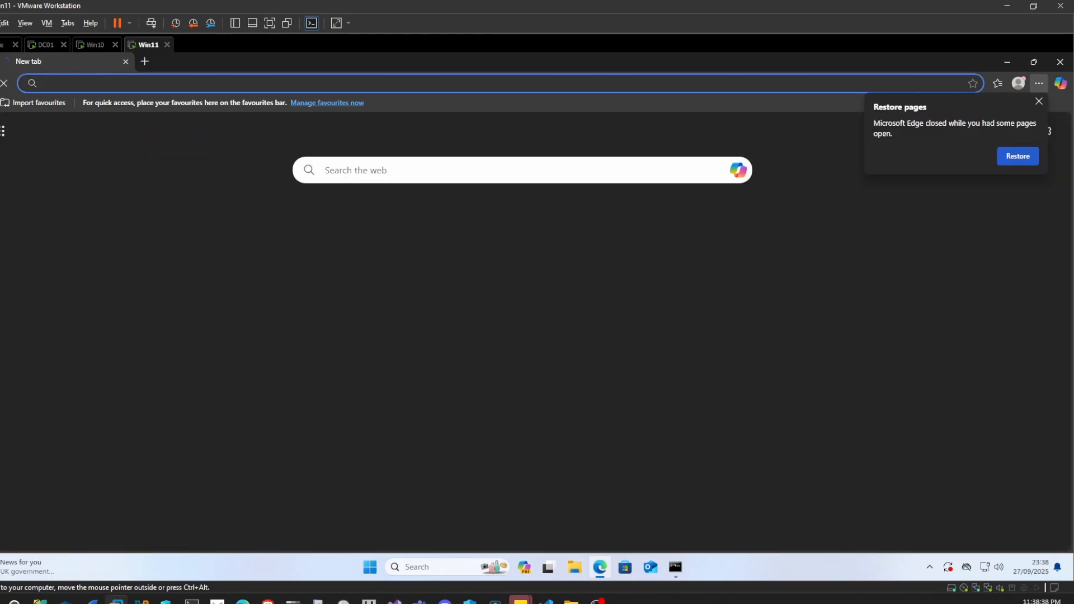
text(fgdgrt)
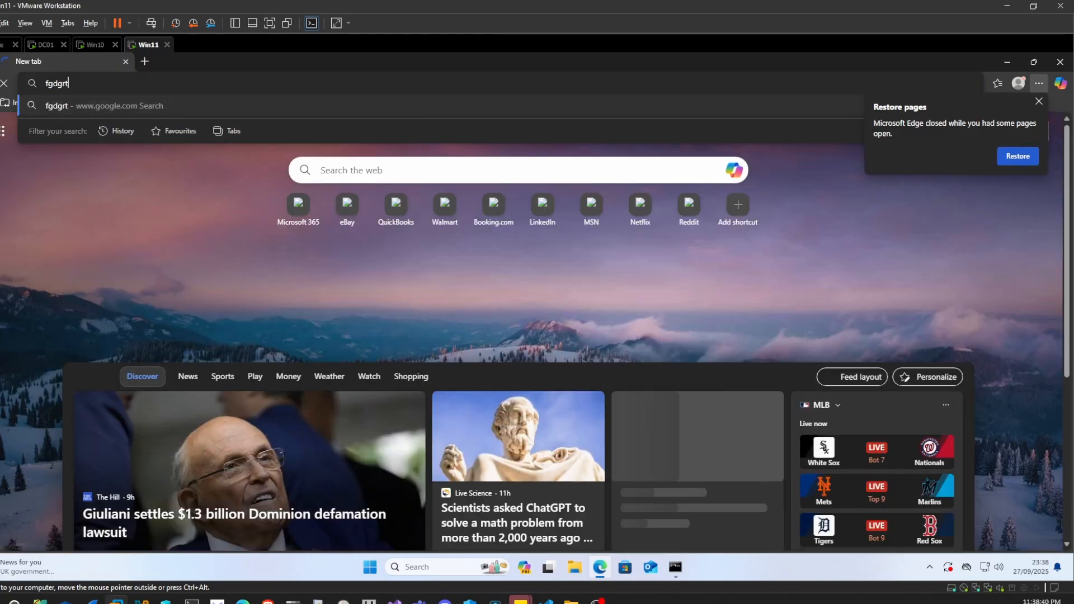
key(Return)
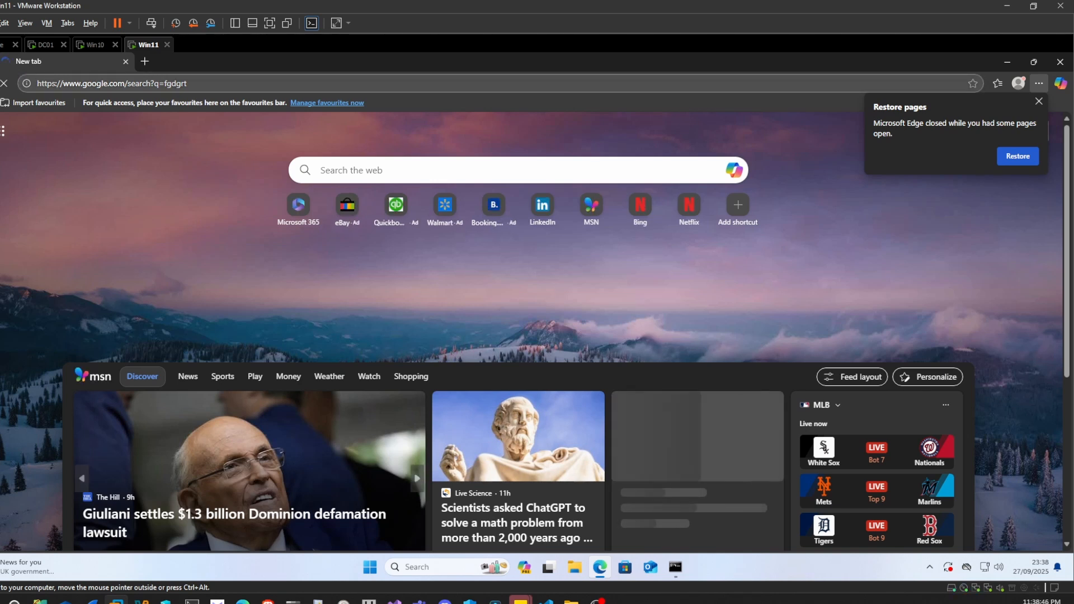
click(144, 63)
text(ghrdtr)
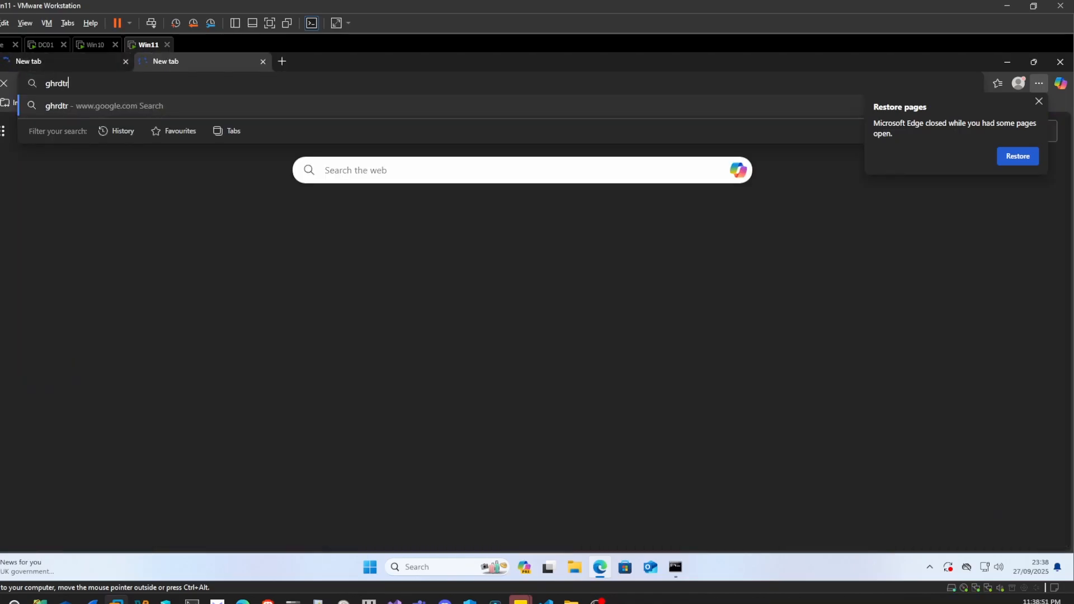
key(Return)
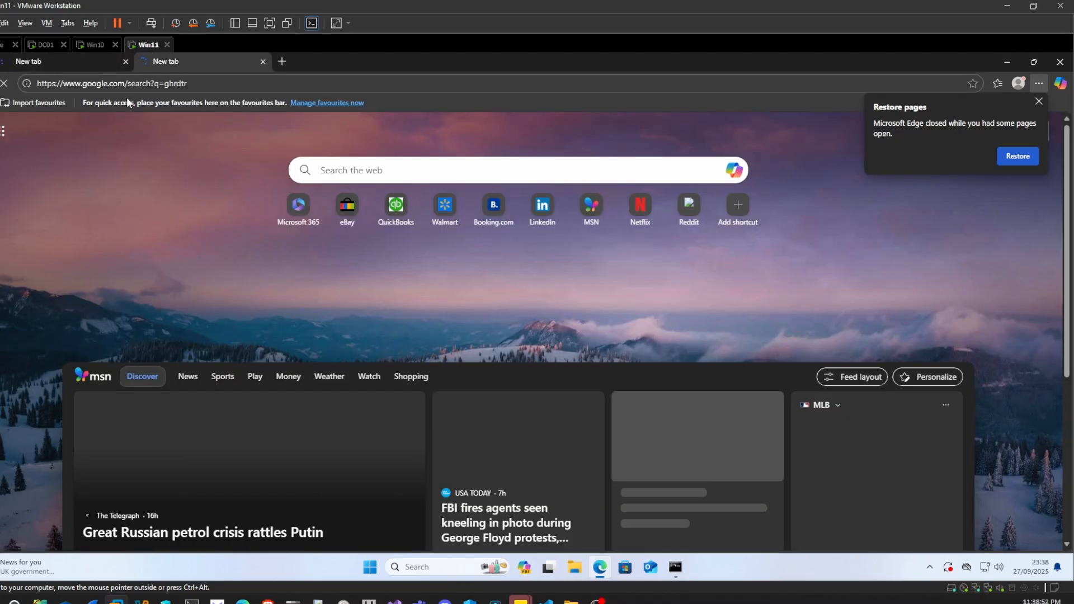